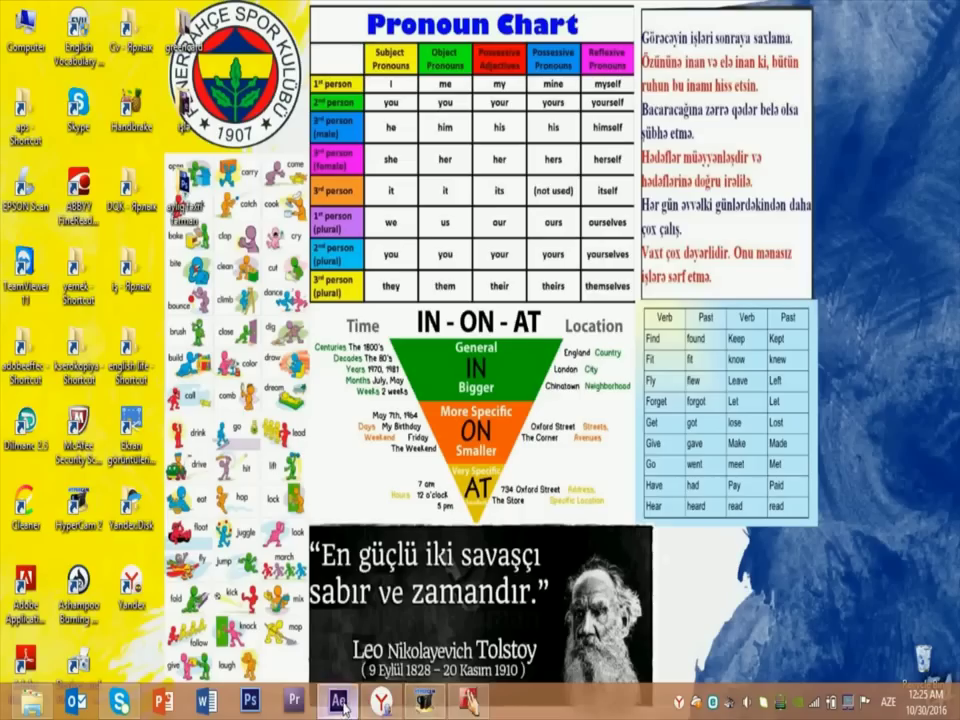
- Restore the After Effects window from the taskbar to show the empty untitled project
{"action": "left_click", "coordinate": [340, 703]}
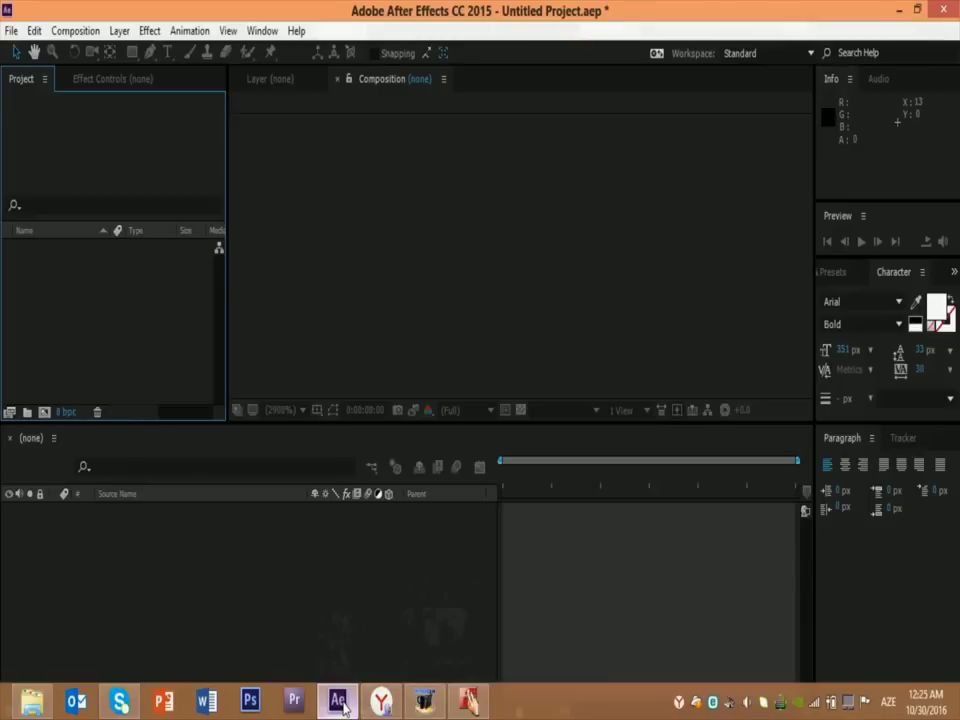
- Create Comp 1 at 1920×1440, 29.97 fps, with a 0;00;10;00 duration
{"action": "left_click", "coordinate": [94, 36]}
{"action": "left_click", "coordinate": [100, 53]}
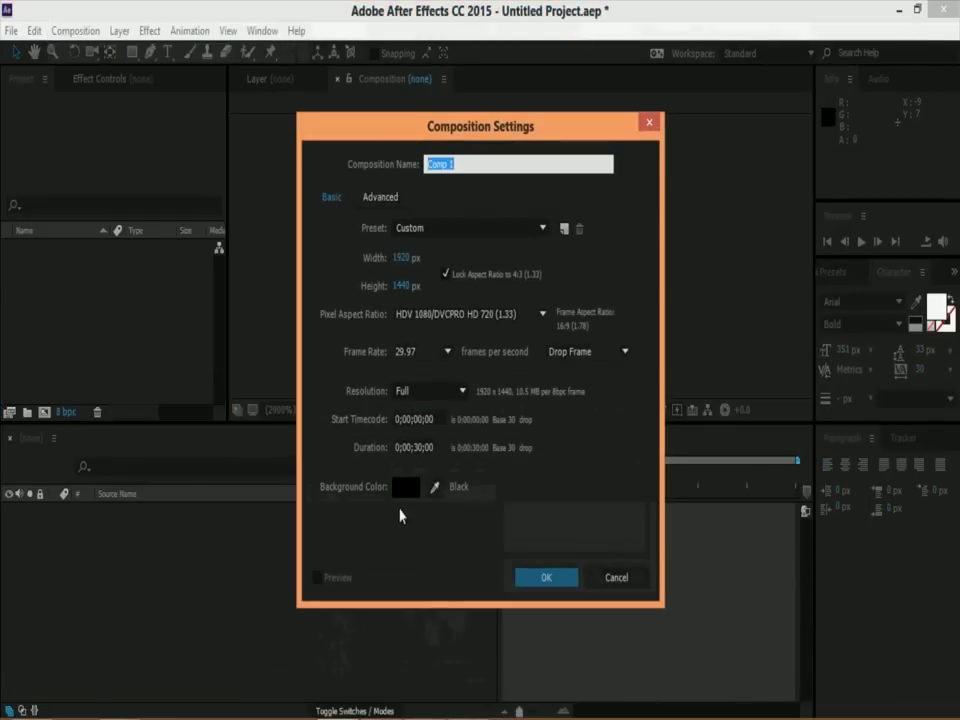
{"action": "left_click", "coordinate": [418, 447]}
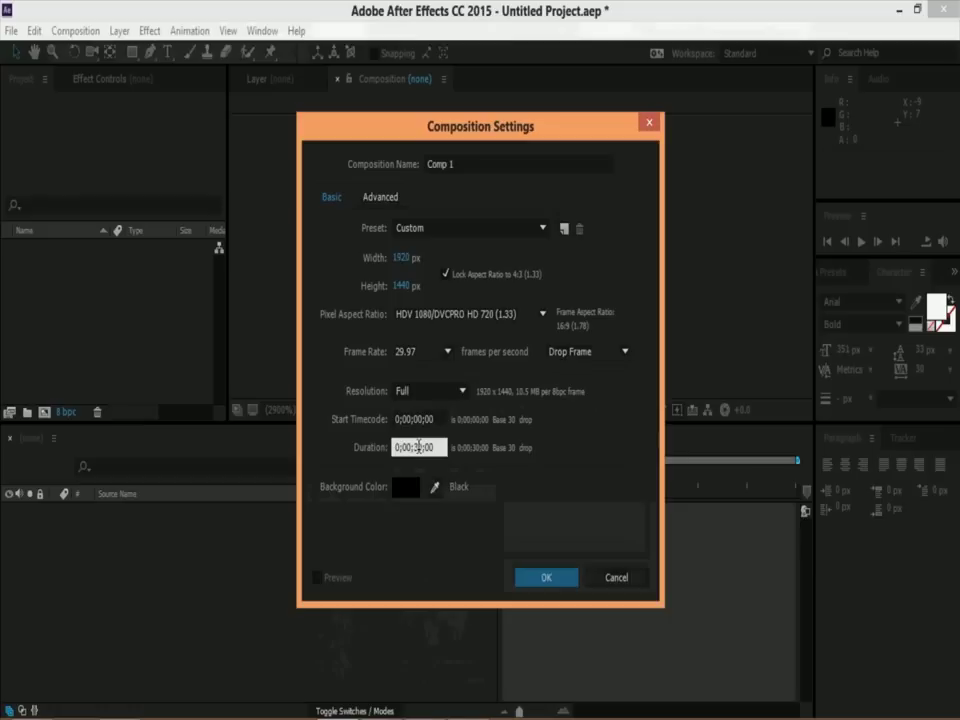
{"action": "key", "text": "BackSpace"}
{"action": "type", "text": "1"}
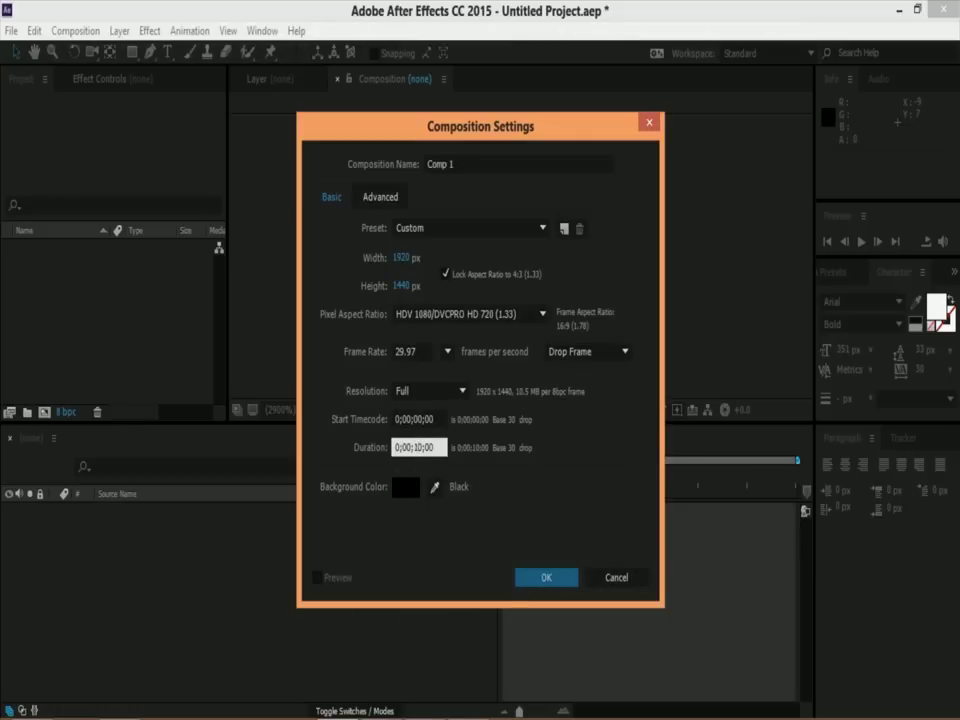
{"action": "left_click", "coordinate": [544, 575]}
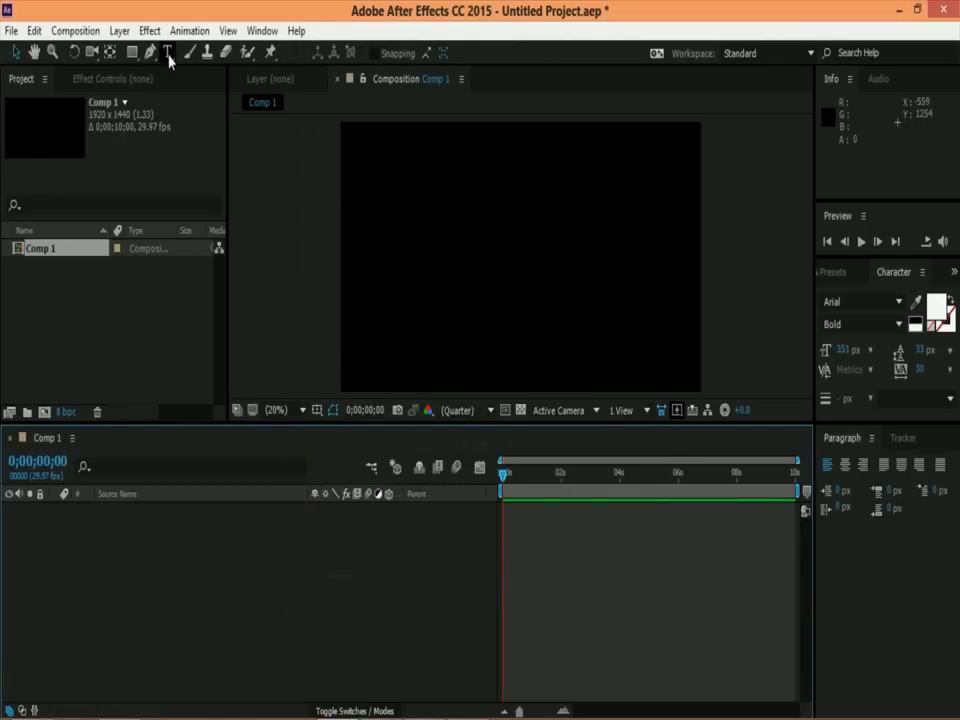
- Add a two-line text layer reading SHAKI / STUDIO, correcting the typos along the way
{"action": "left_click", "coordinate": [168, 53]}
{"action": "left_click", "coordinate": [441, 214]}
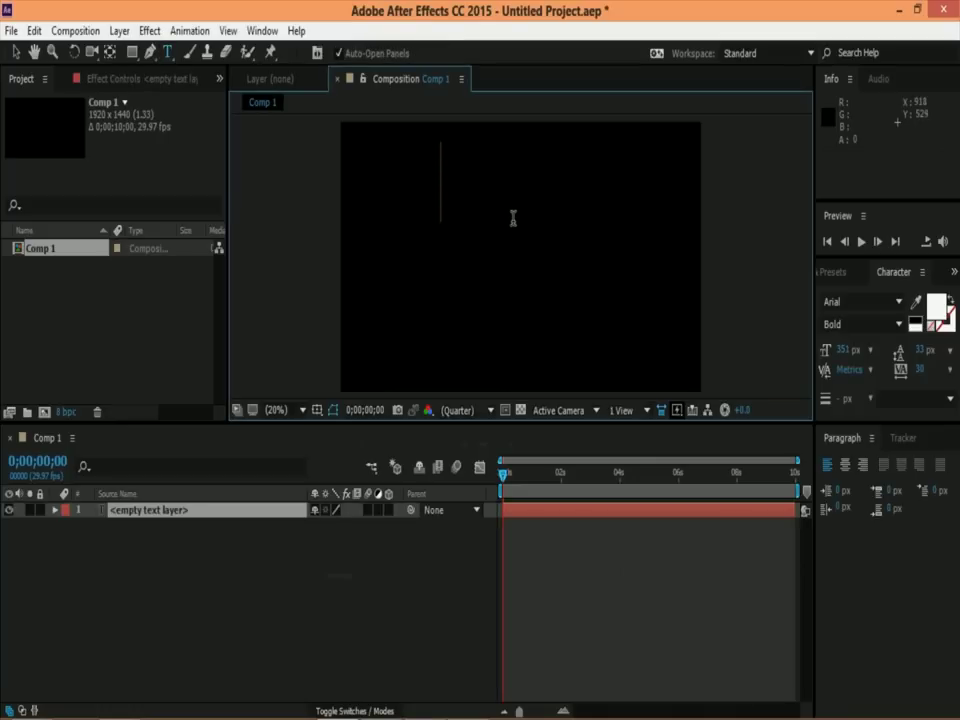
{"action": "type", "text": "SA"}
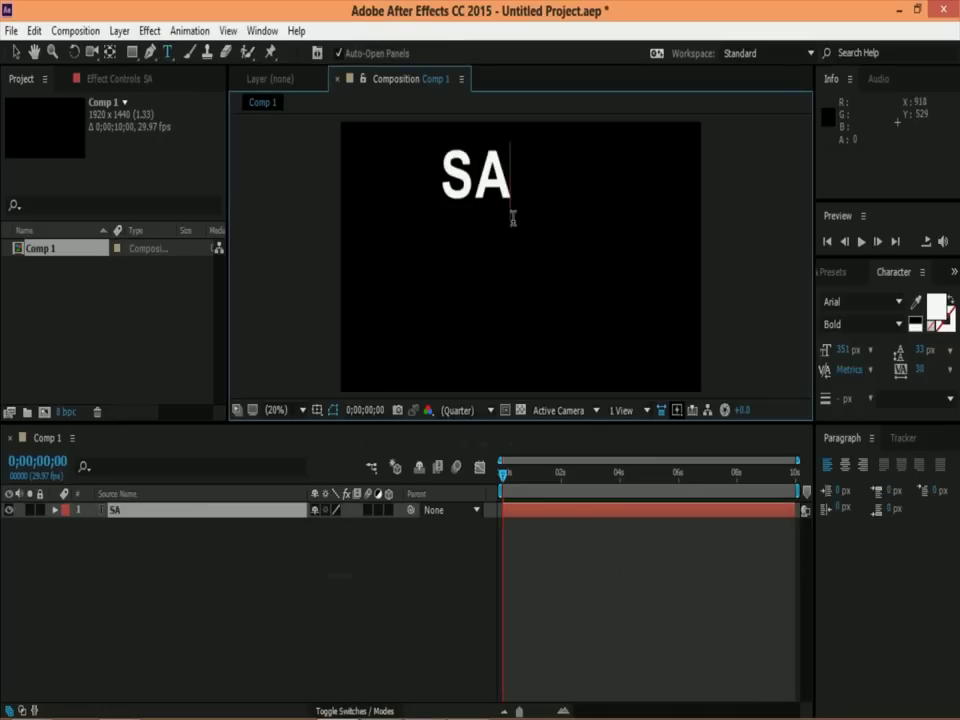
{"action": "key", "text": "BackSpace"}
{"action": "type", "text": "HAK"}
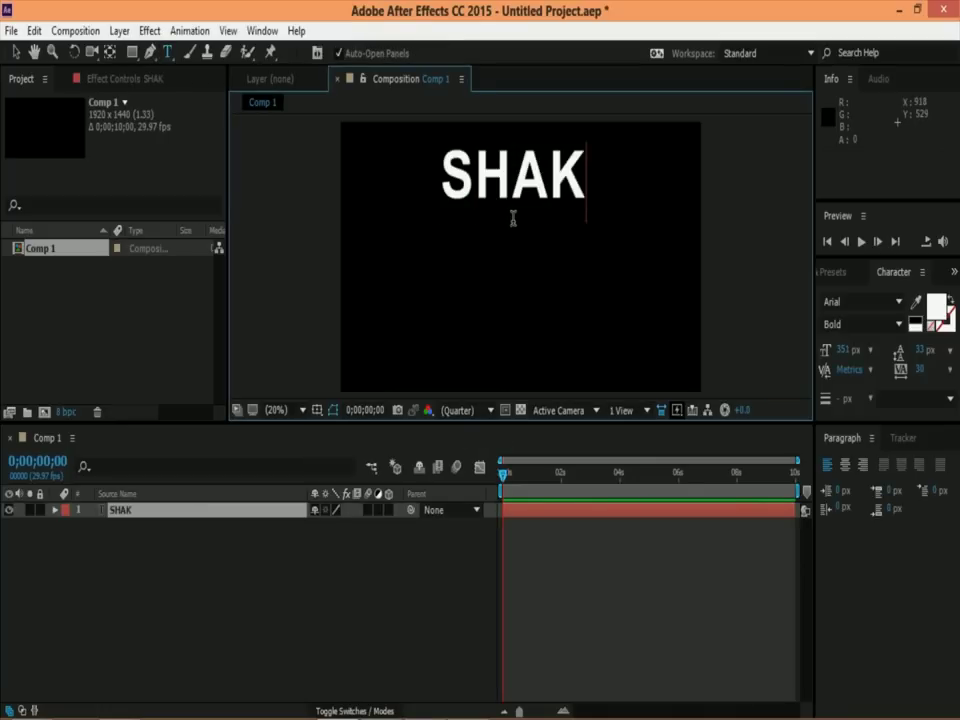
{"action": "type", "text": "L"}
{"action": "key", "text": "BackSpace"}
{"action": "type", "text": "I"}
{"action": "key", "text": "Return"}
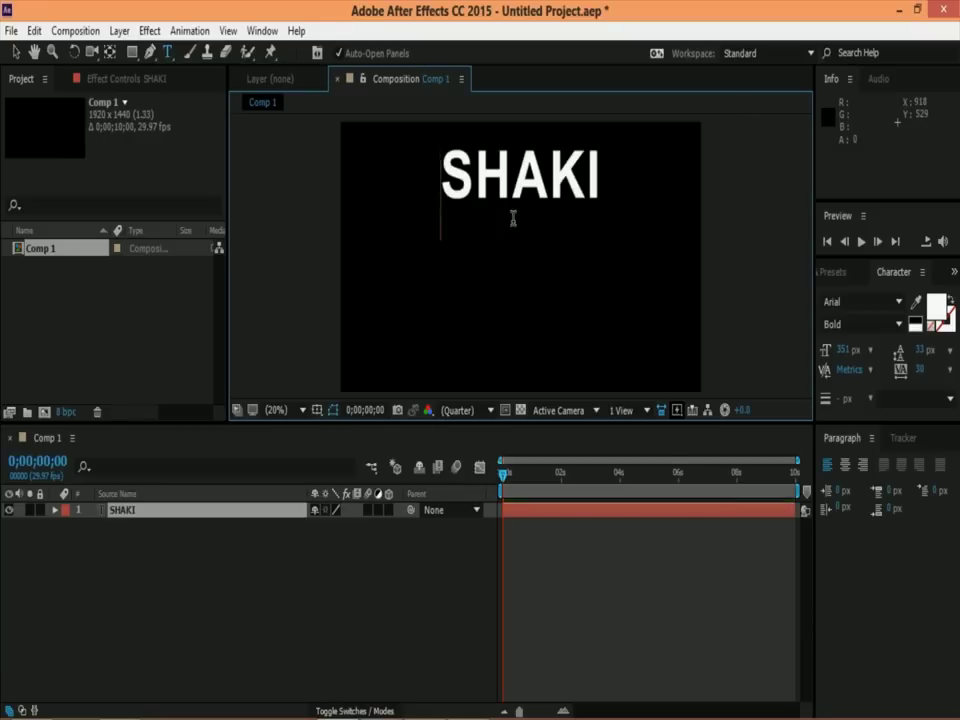
{"action": "type", "text": "S"}
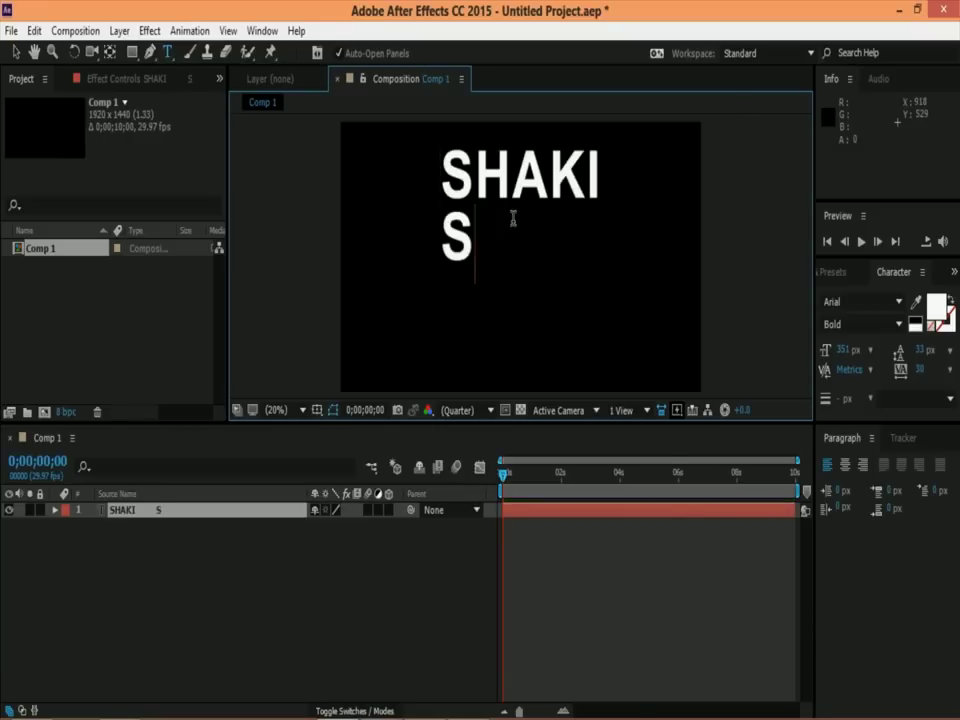
{"action": "type", "text": "TUIO"}
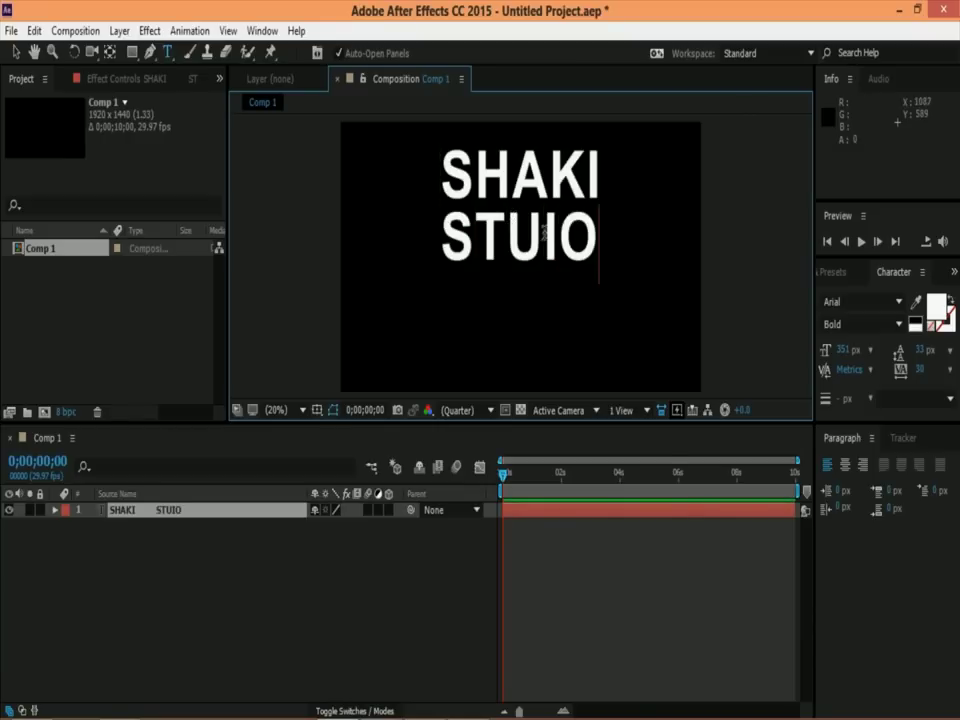
{"action": "left_click", "coordinate": [545, 232]}
{"action": "type", "text": "D"}
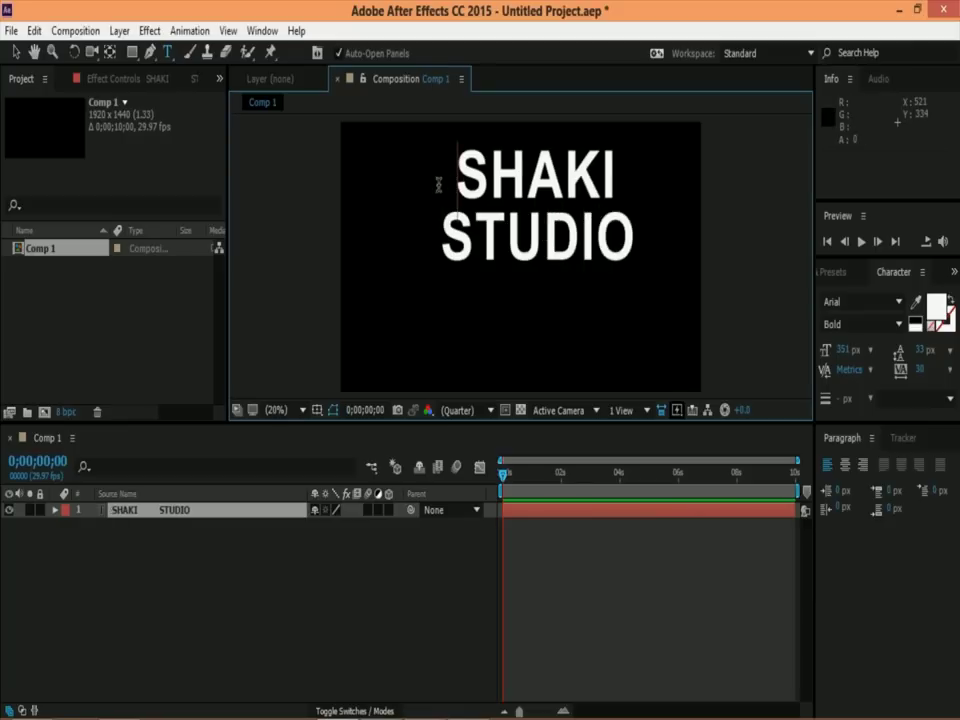
- Nudge the SHAKI STUDIO text down and left toward the frame centre, then deselect it
{"action": "left_click", "coordinate": [15, 52]}
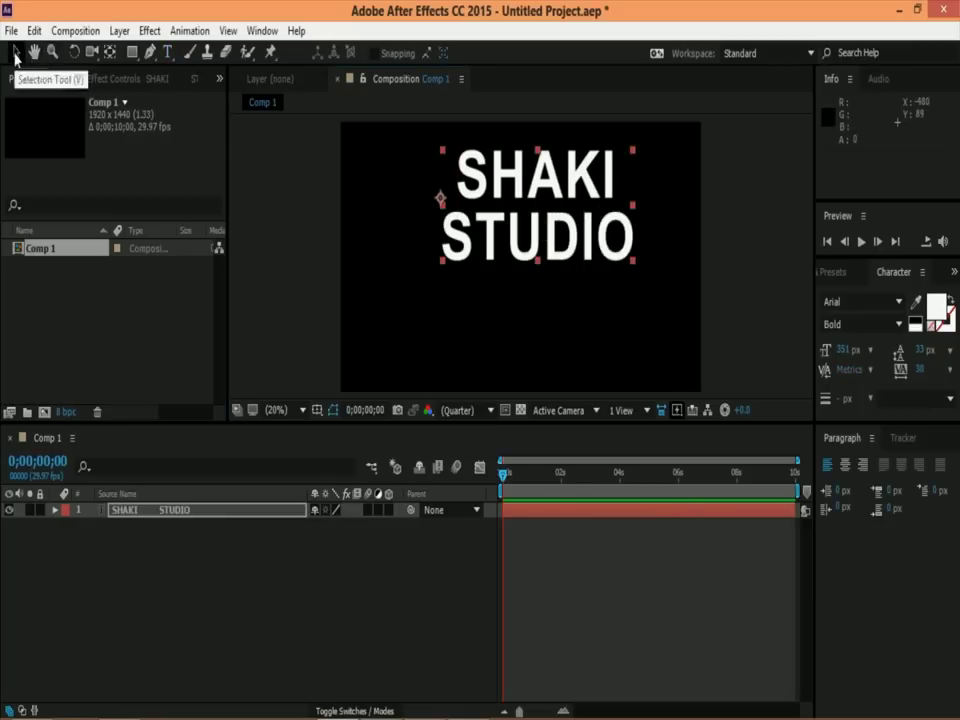
{"action": "left_click_drag", "start_coordinate": [640, 191], "coordinate": [443, 150]}
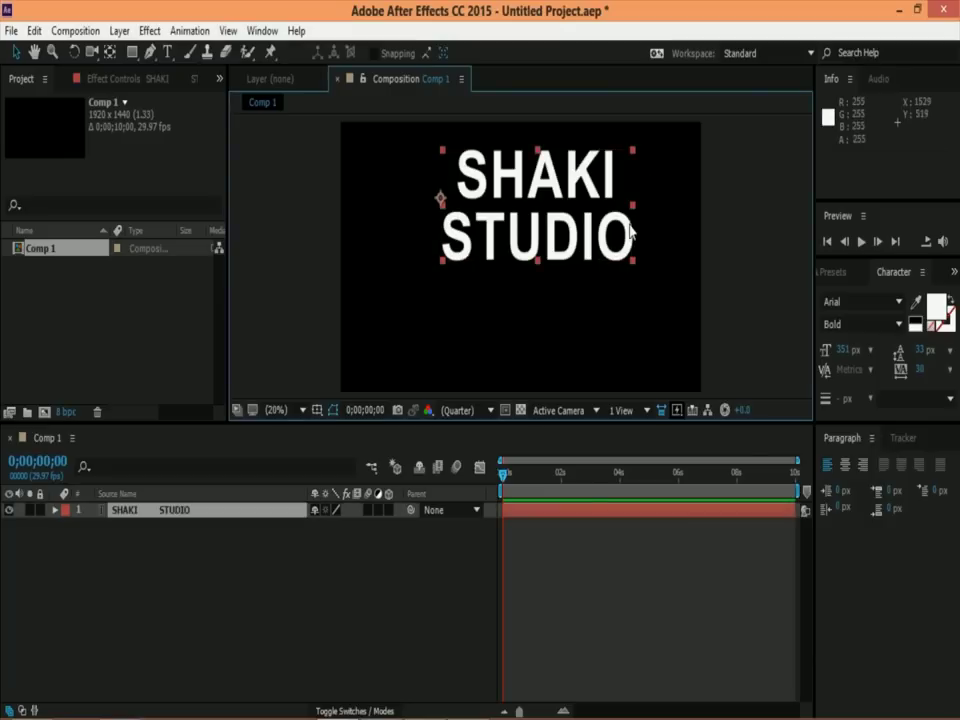
{"action": "left_click_drag", "start_coordinate": [615, 180], "coordinate": [599, 214]}
{"action": "key", "text": "Caps_Lock"}
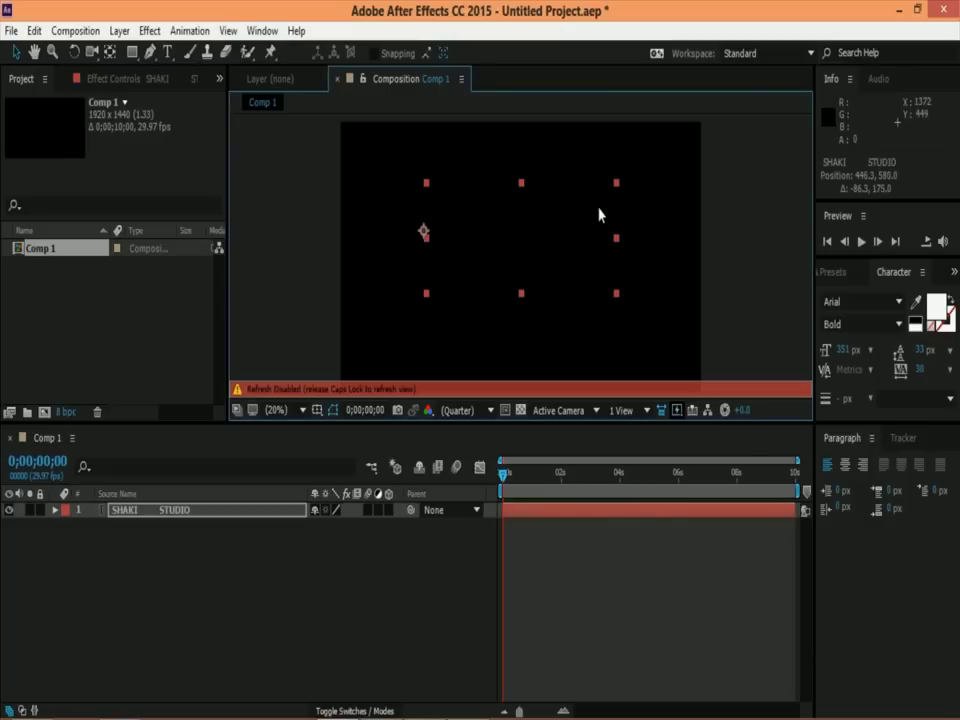
{"action": "key", "text": "Caps_Lock"}
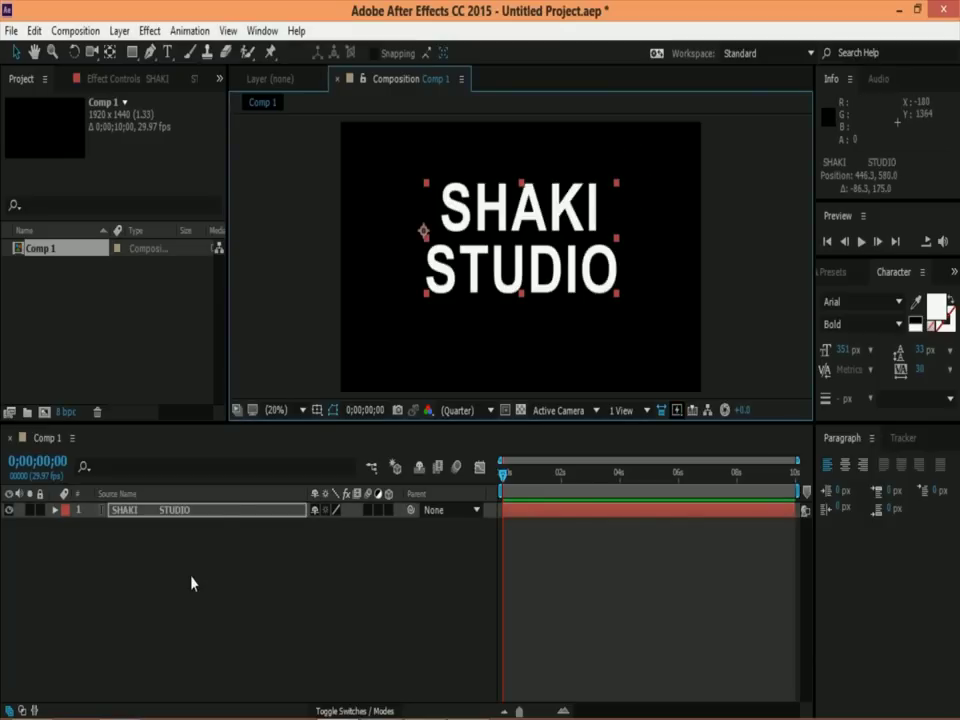
{"action": "left_click", "coordinate": [193, 583]}
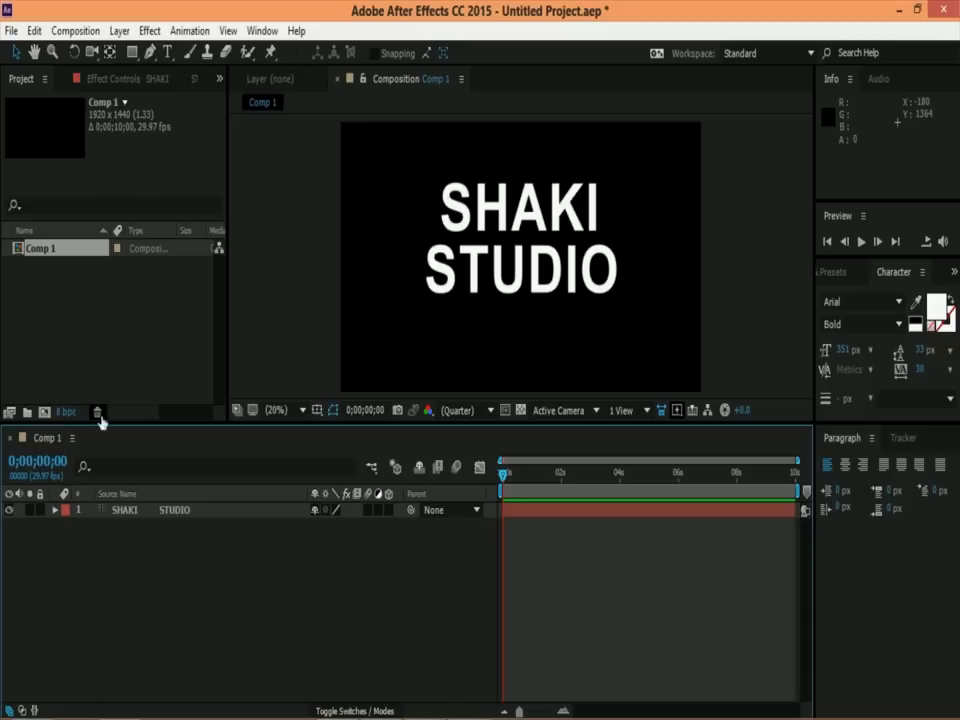
- Make the SHAKI STUDIO layer 3D and move its anchor point to the text centre (700, 40, 0)
{"action": "left_click", "coordinate": [386, 514]}
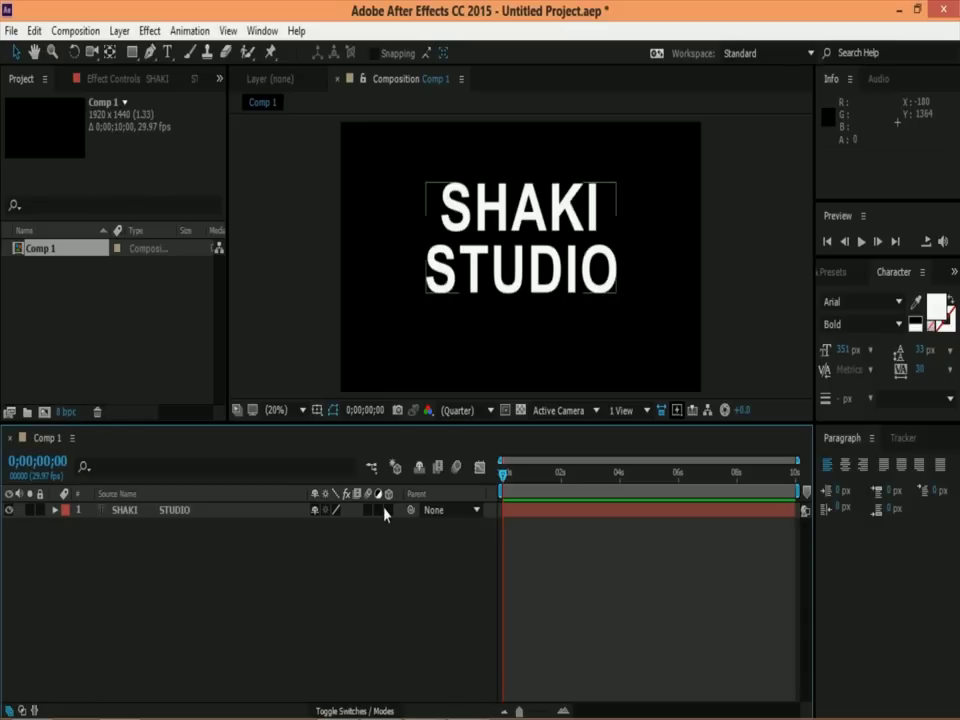
{"action": "left_click", "coordinate": [388, 511]}
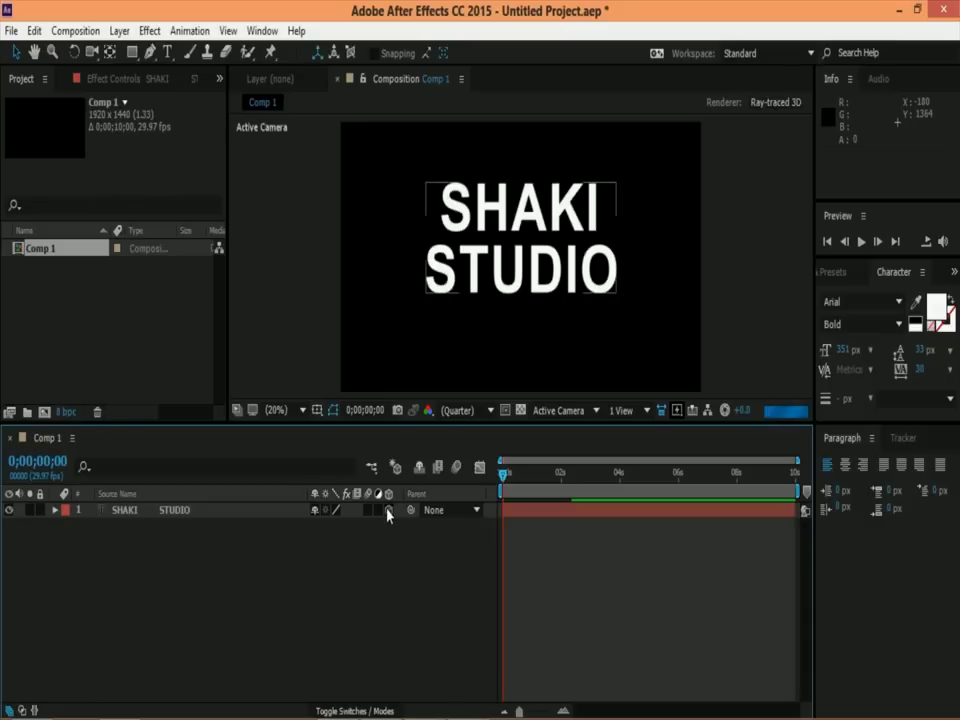
{"action": "left_click", "coordinate": [55, 510]}
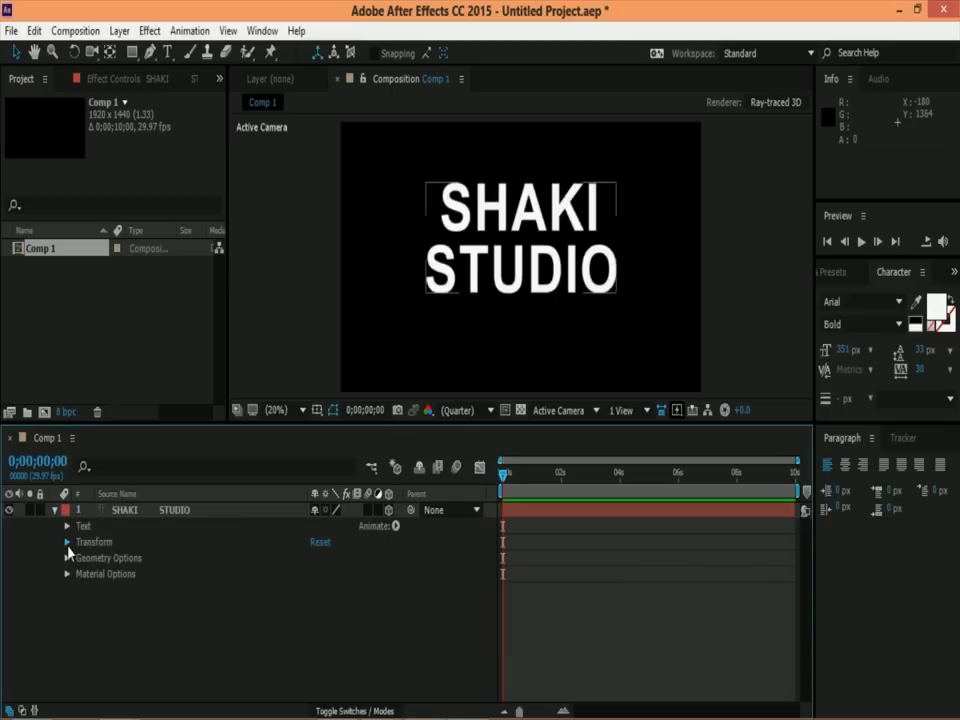
{"action": "left_click", "coordinate": [67, 542]}
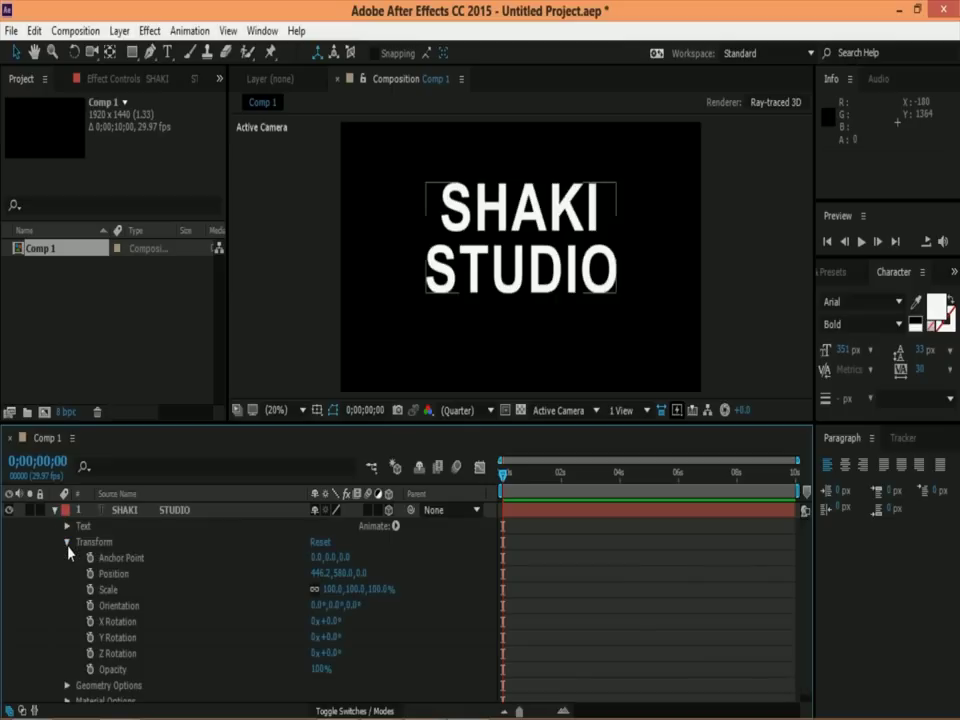
{"action": "left_click", "coordinate": [110, 55]}
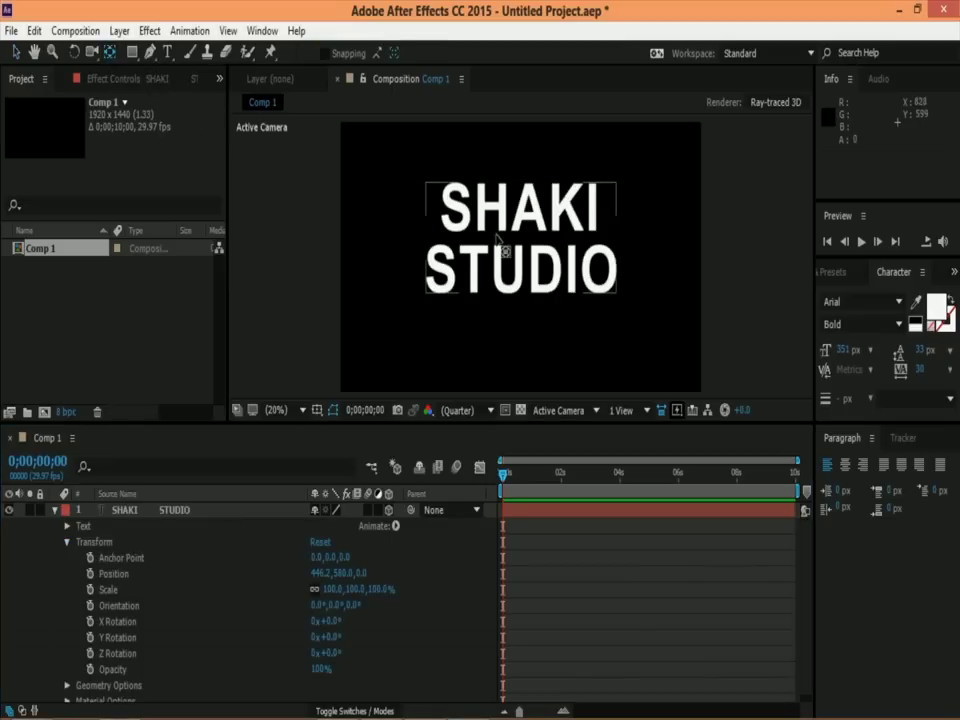
{"action": "left_click", "coordinate": [497, 240]}
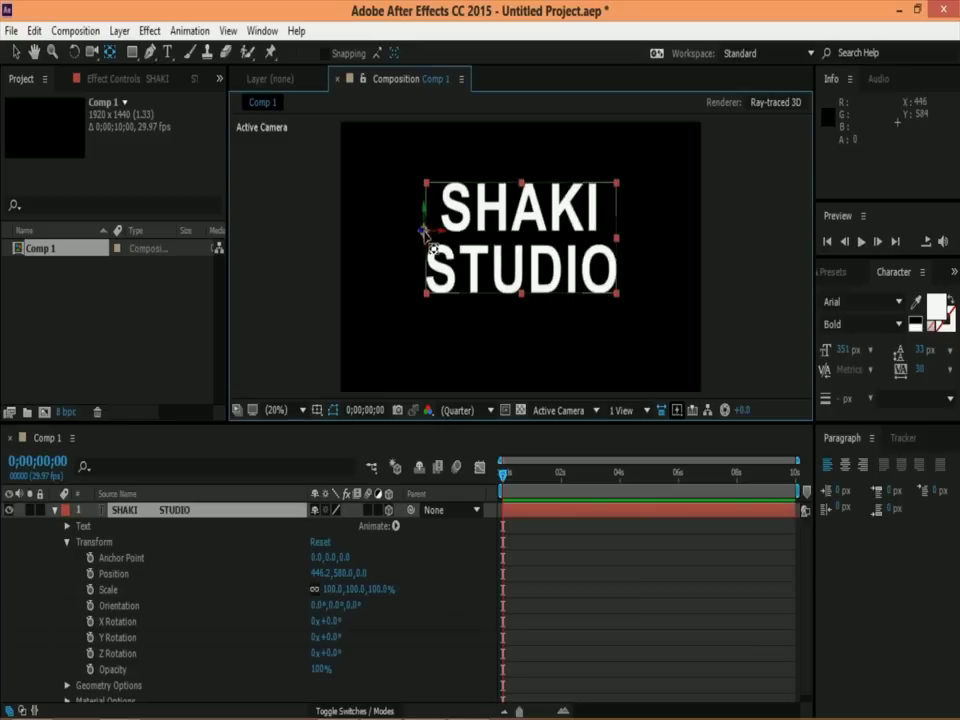
{"action": "left_click_drag", "start_coordinate": [424, 232], "coordinate": [529, 254]}
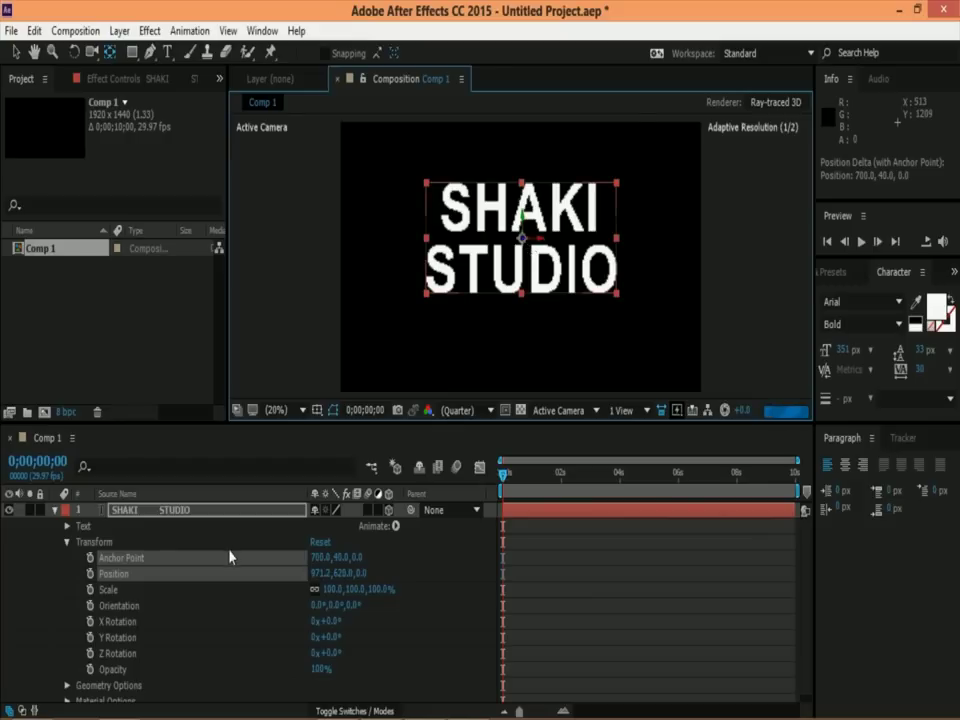
- Keyframe Y Rotation at 0s and at the comp end so the text spins three full turns
{"action": "left_click", "coordinate": [90, 637]}
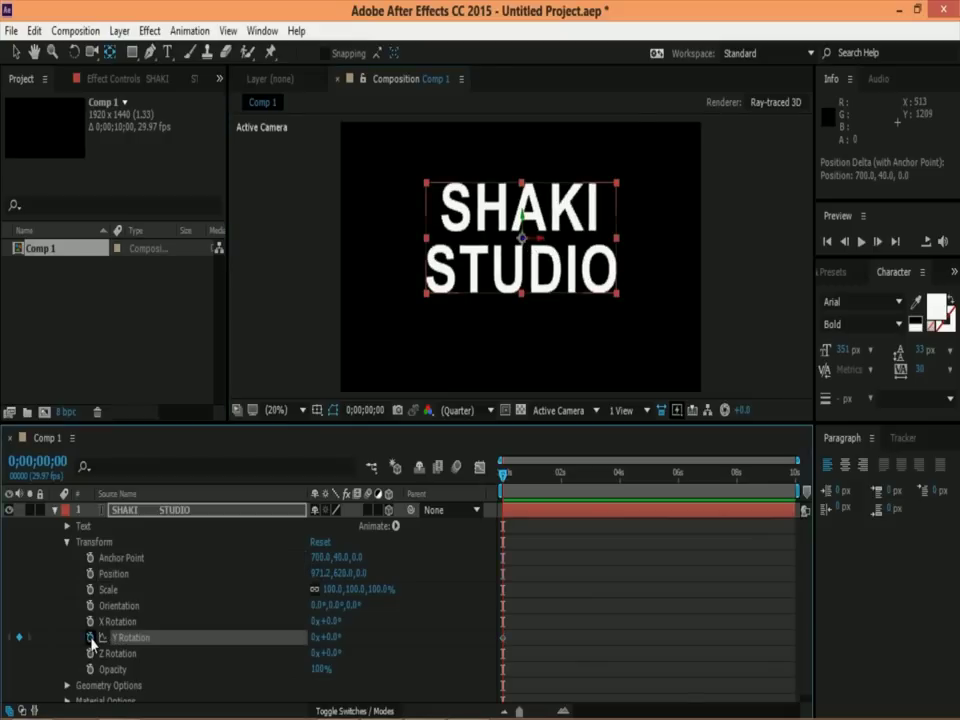
{"action": "left_click_drag", "start_coordinate": [503, 474], "coordinate": [797, 476]}
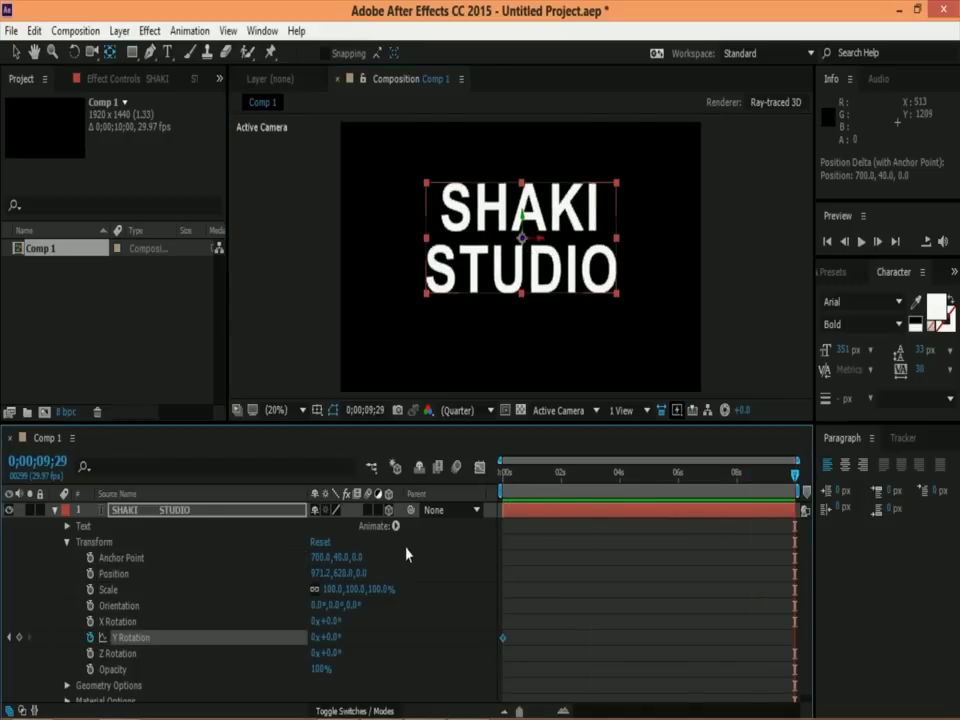
{"action": "left_click_drag", "start_coordinate": [314, 637], "coordinate": [330, 637]}
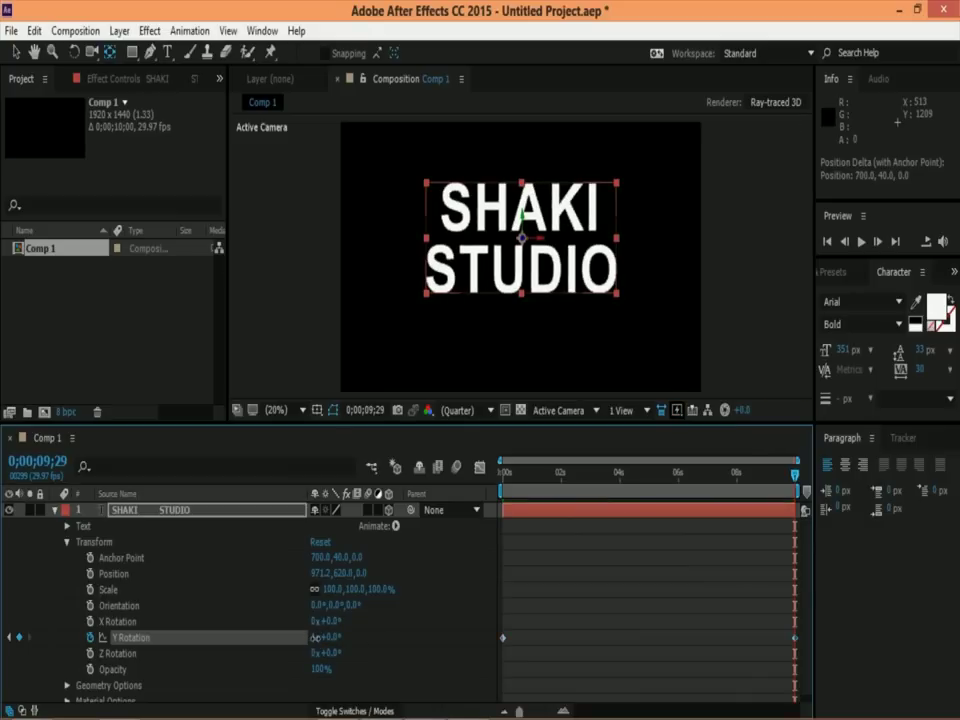
{"action": "left_click_drag", "start_coordinate": [316, 637], "coordinate": [318, 648]}
{"action": "mouse_move", "coordinate": [796, 481]}
{"action": "left_mouse_down"}
{"action": "mouse_move", "coordinate": [527, 478]}
{"action": "mouse_move", "coordinate": [793, 472]}
{"action": "mouse_move", "coordinate": [762, 470]}
{"action": "mouse_move", "coordinate": [774, 472]}
{"action": "left_mouse_up"}
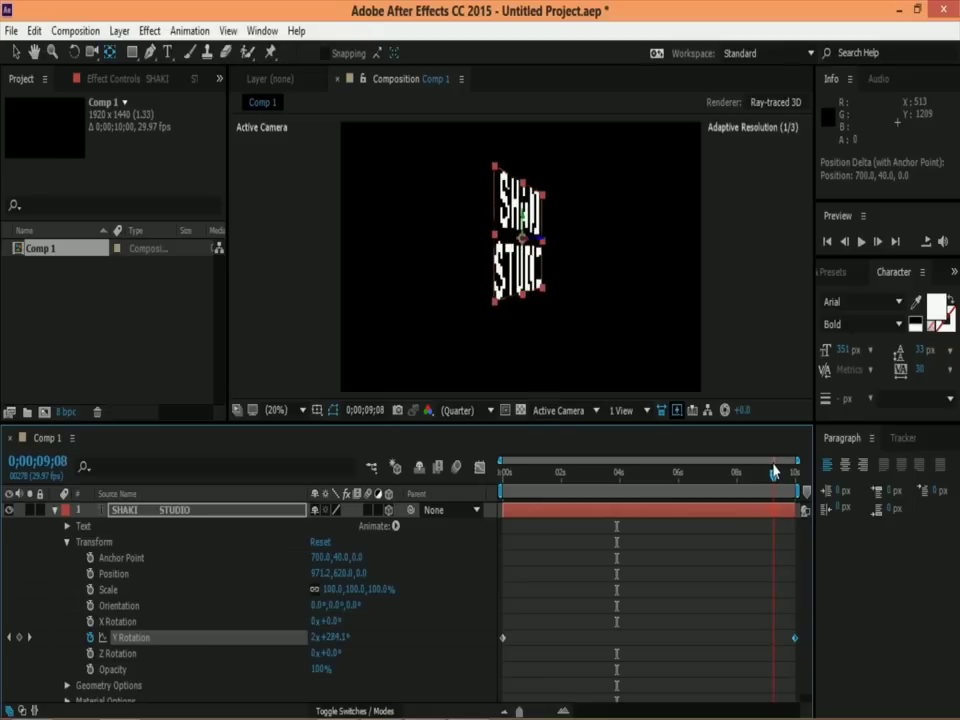
- Give the text an Extrusion Depth of 69 with no bevel, then scrub to preview the spin
{"action": "left_click", "coordinate": [68, 542]}
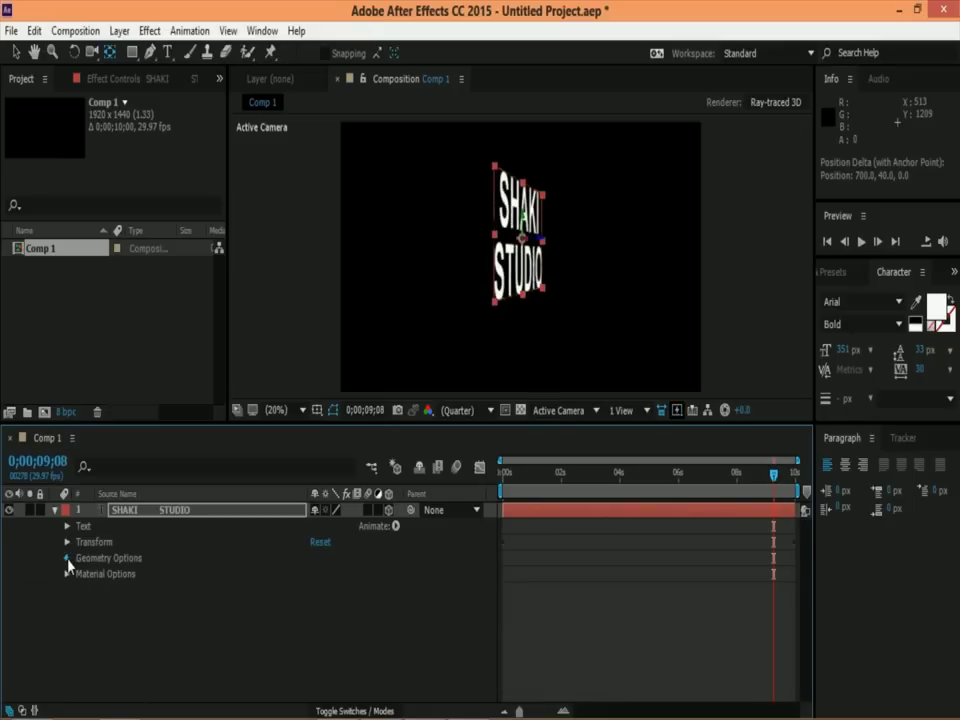
{"action": "left_click", "coordinate": [67, 558]}
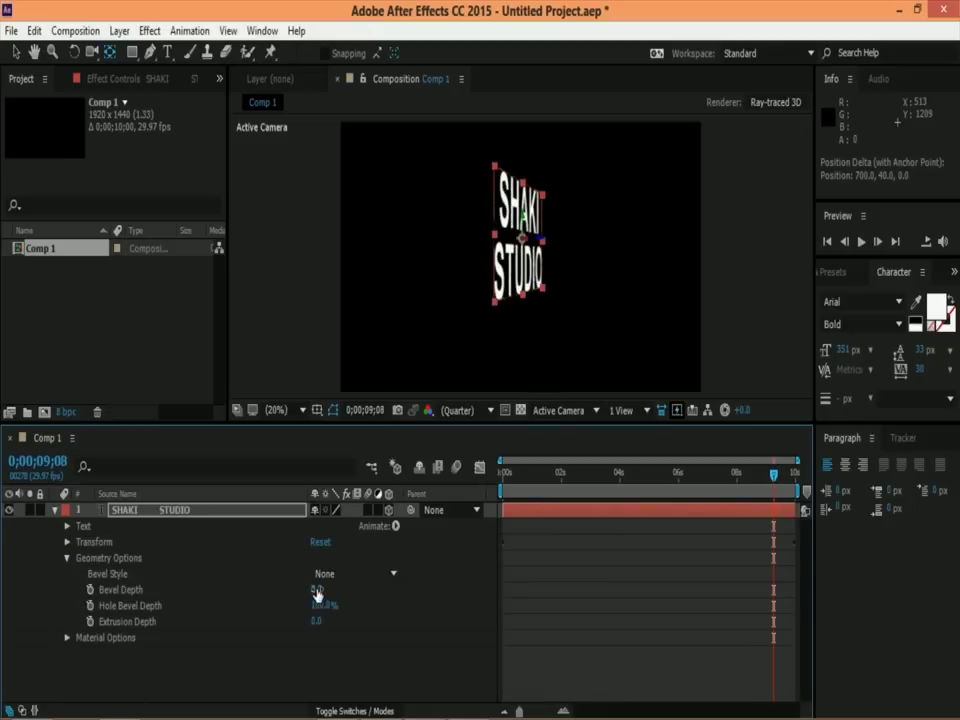
{"action": "mouse_move", "coordinate": [316, 592]}
{"action": "left_mouse_down"}
{"action": "mouse_move", "coordinate": [334, 598]}
{"action": "mouse_move", "coordinate": [317, 597]}
{"action": "mouse_move", "coordinate": [340, 620]}
{"action": "left_mouse_up"}
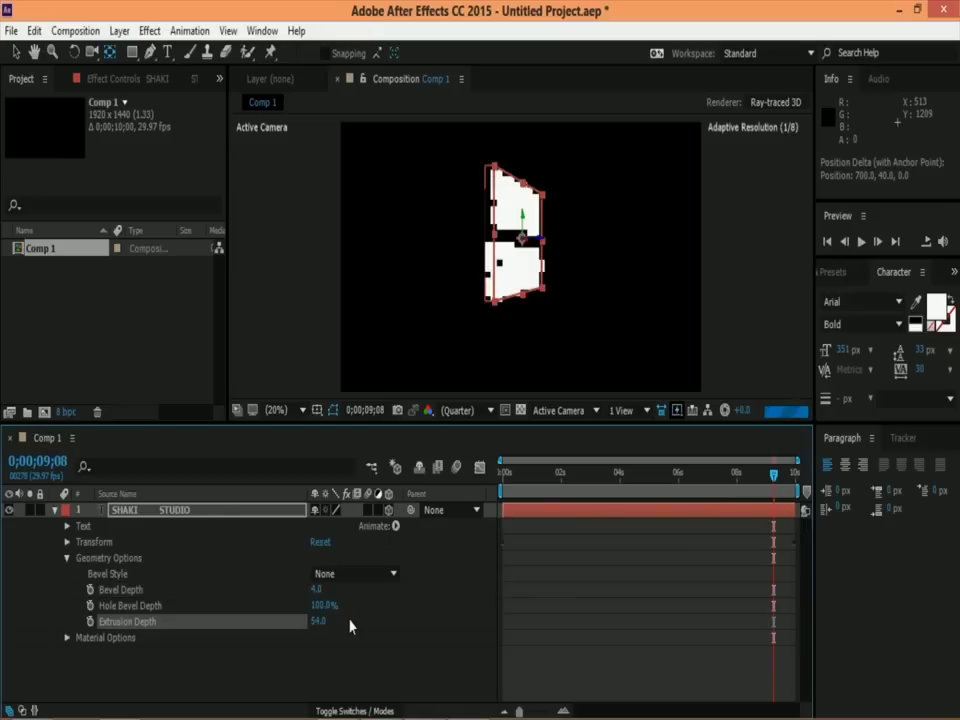
{"action": "mouse_move", "coordinate": [347, 621]}
{"action": "left_mouse_down"}
{"action": "mouse_move", "coordinate": [318, 620]}
{"action": "mouse_move", "coordinate": [328, 626]}
{"action": "left_mouse_up"}
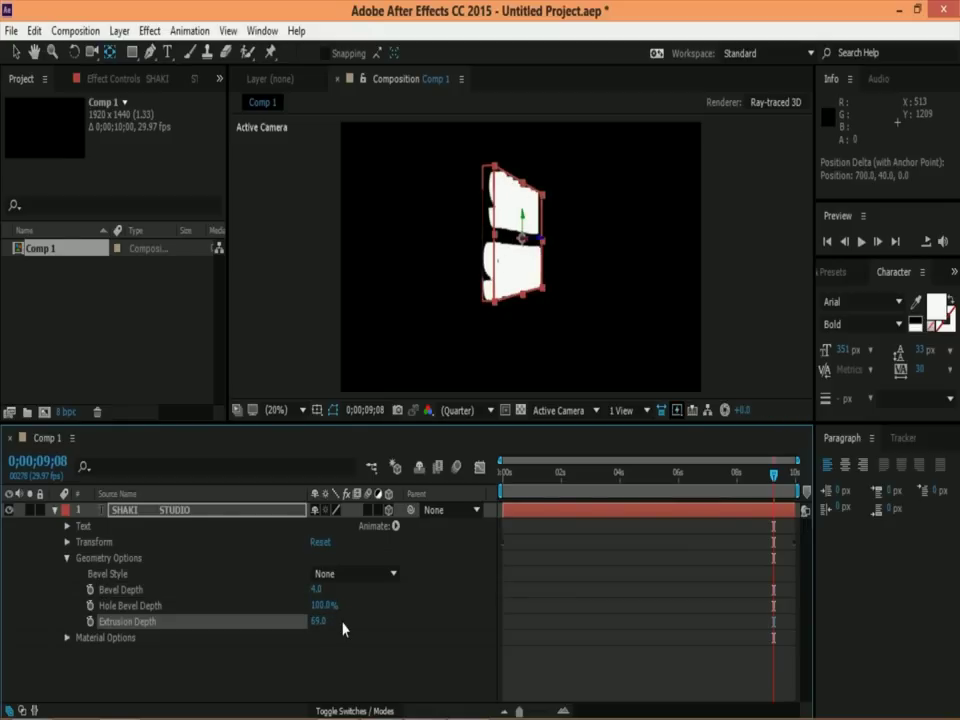
{"action": "left_click", "coordinate": [323, 607]}
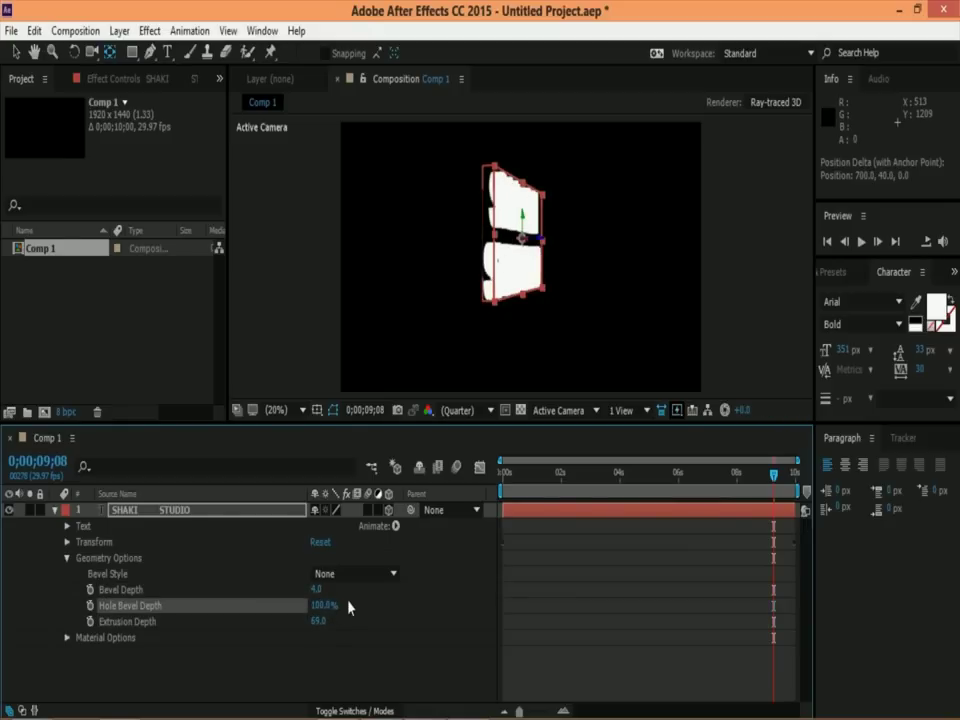
{"action": "left_click", "coordinate": [337, 604]}
{"action": "left_click", "coordinate": [67, 558]}
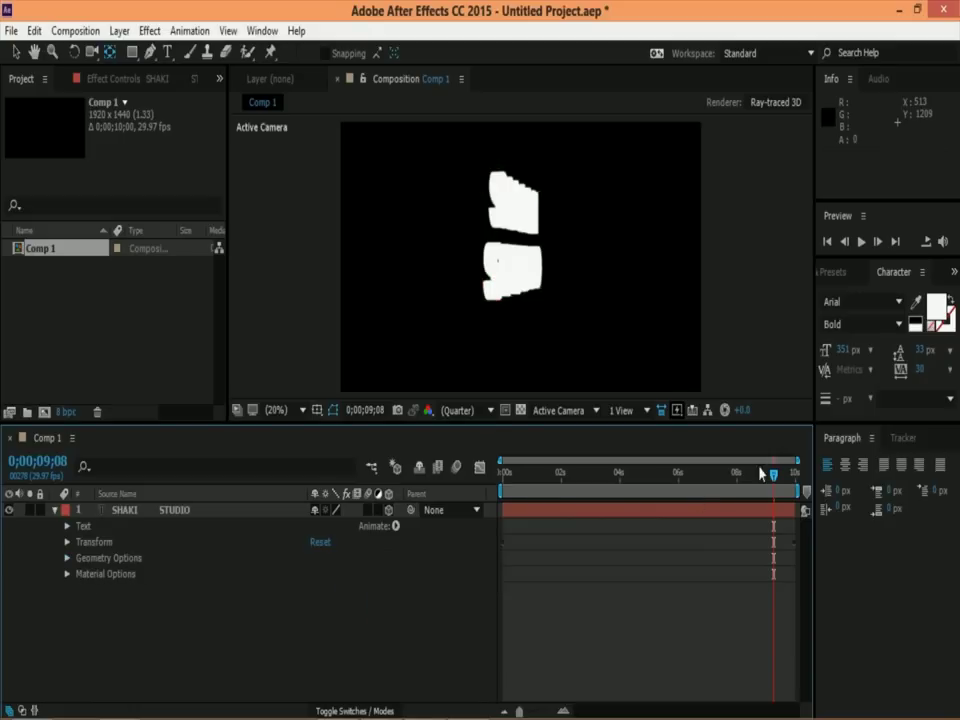
{"action": "left_click_drag", "start_coordinate": [776, 476], "coordinate": [474, 463]}
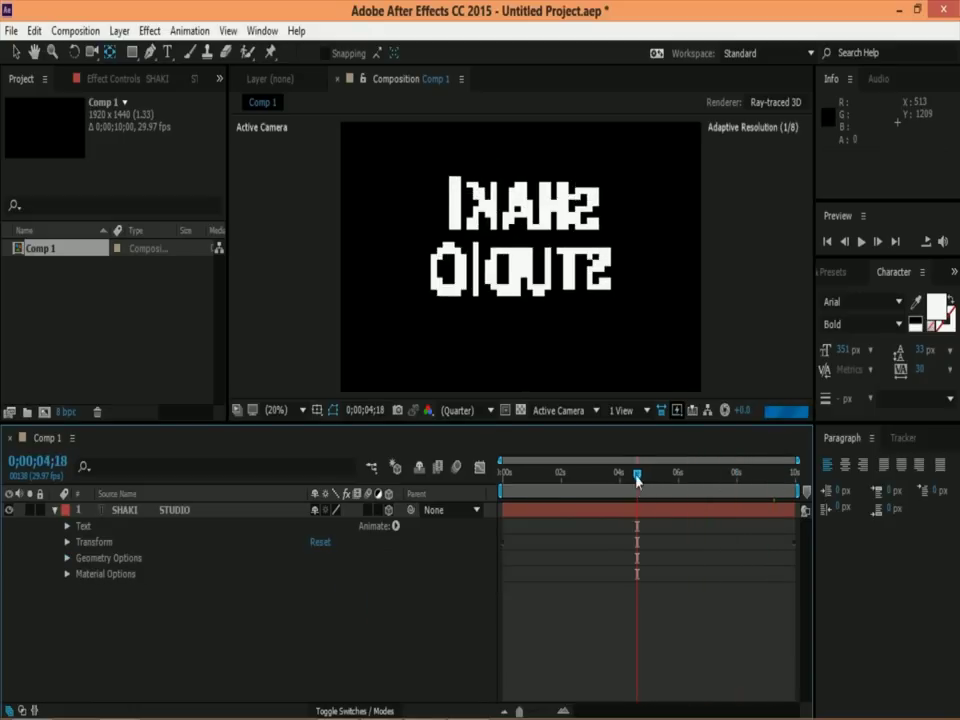
- Set Casts Shadows to On in the SHAKI STUDIO text's Material Options
{"action": "left_click", "coordinate": [133, 560]}
{"action": "left_click", "coordinate": [67, 574]}
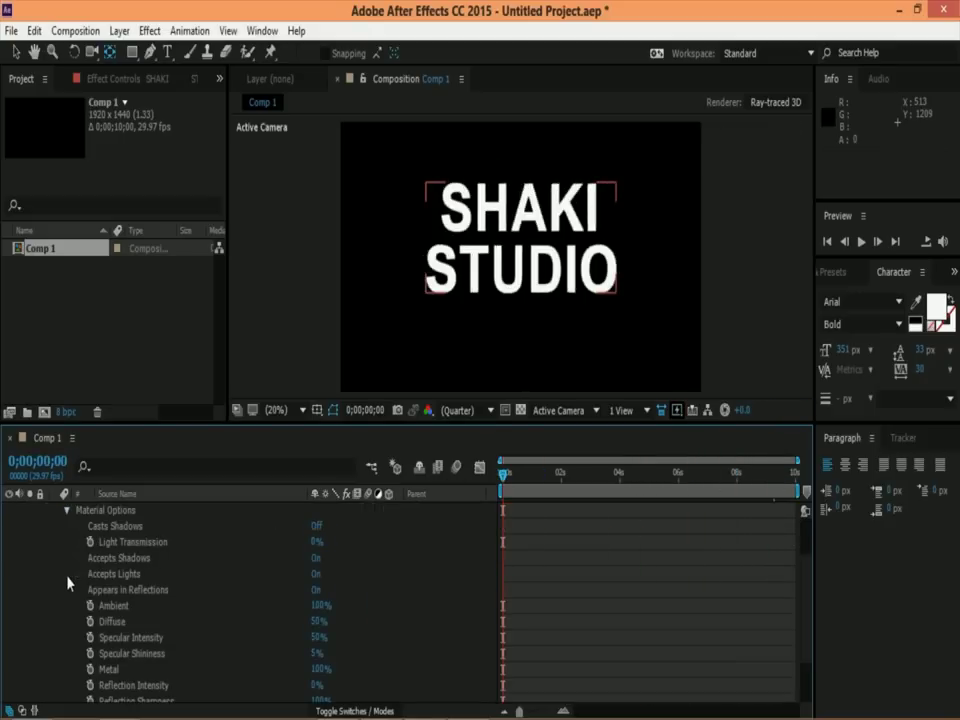
{"action": "left_click", "coordinate": [316, 527]}
{"action": "left_click_drag", "start_coordinate": [316, 542], "coordinate": [340, 542]}
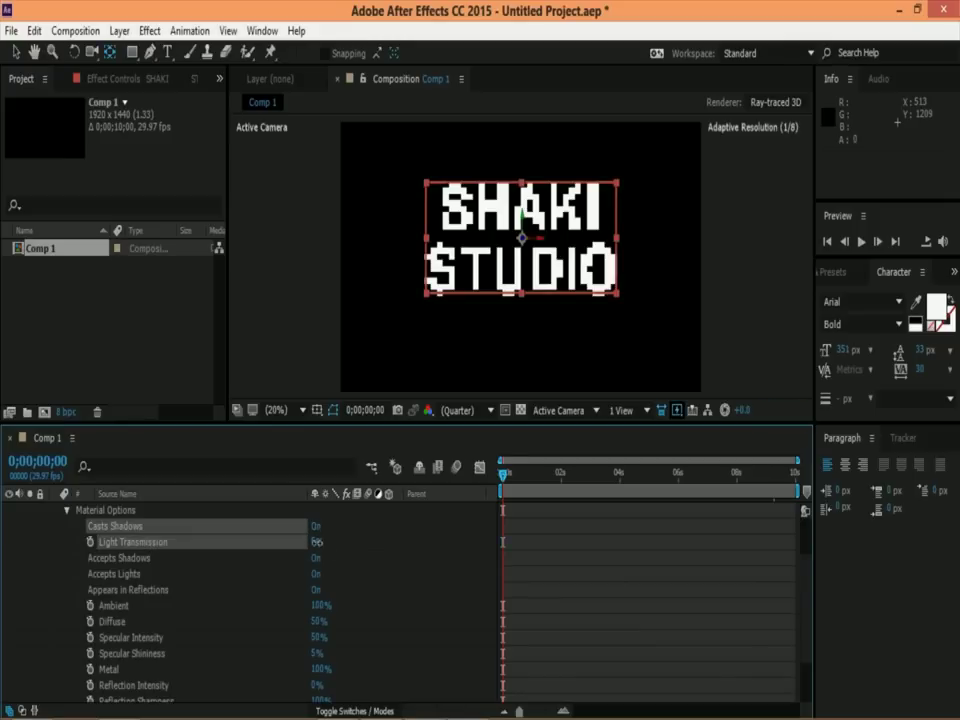
{"action": "left_click", "coordinate": [67, 510]}
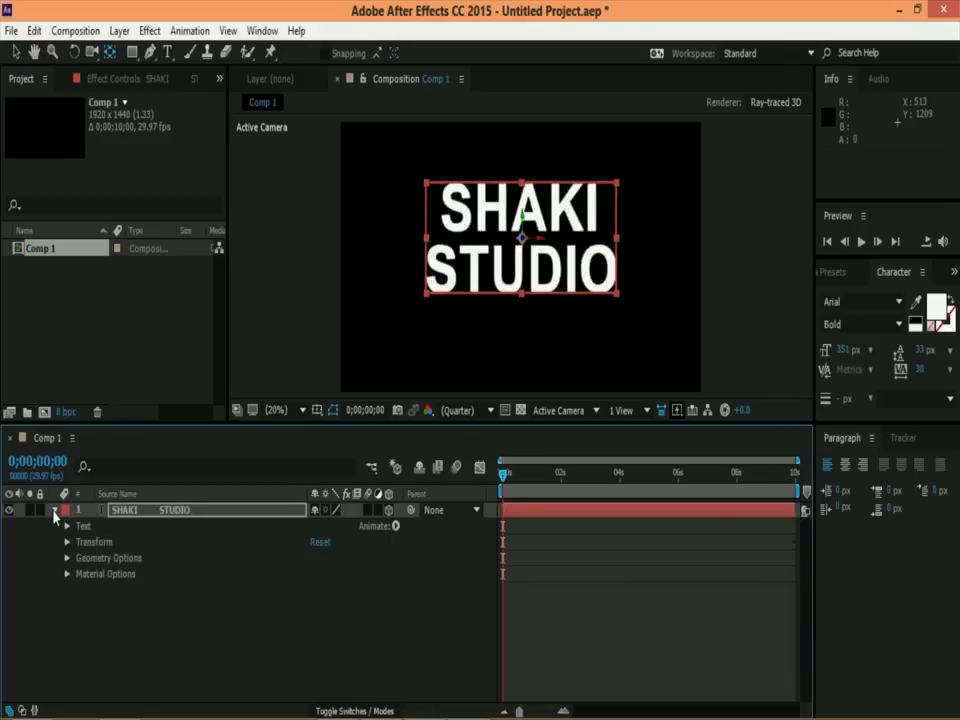
{"action": "left_click", "coordinate": [55, 511]}
- Add a new camera layer, Camera 1, using the 50mm preset
{"action": "left_click", "coordinate": [119, 30]}
{"action": "mouse_move", "coordinate": [196, 36]}
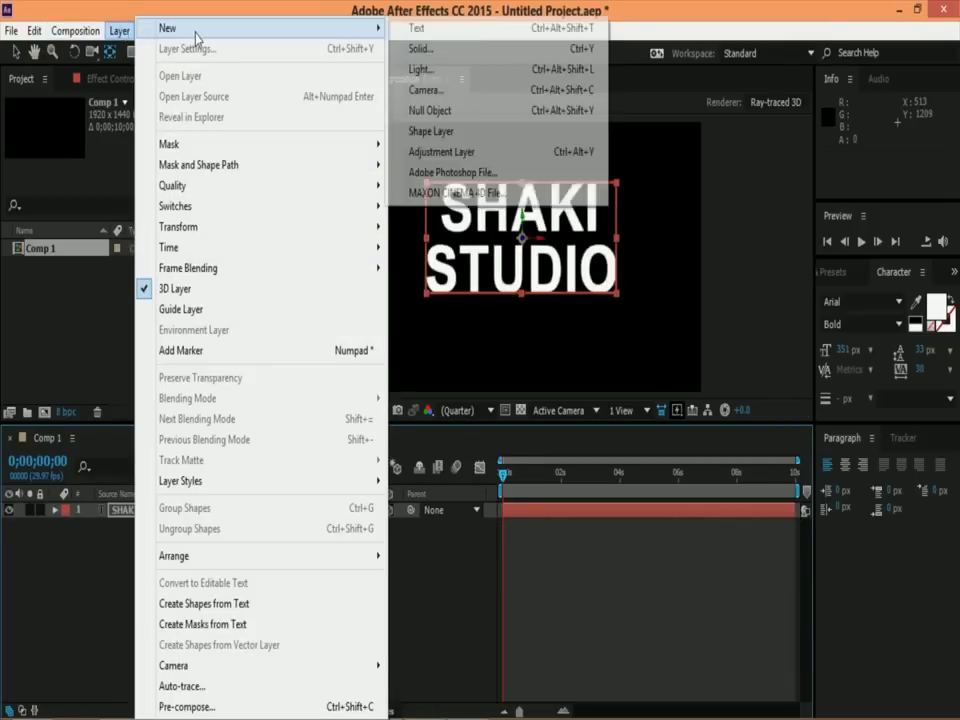
{"action": "left_click", "coordinate": [470, 91]}
{"action": "left_click", "coordinate": [634, 572]}
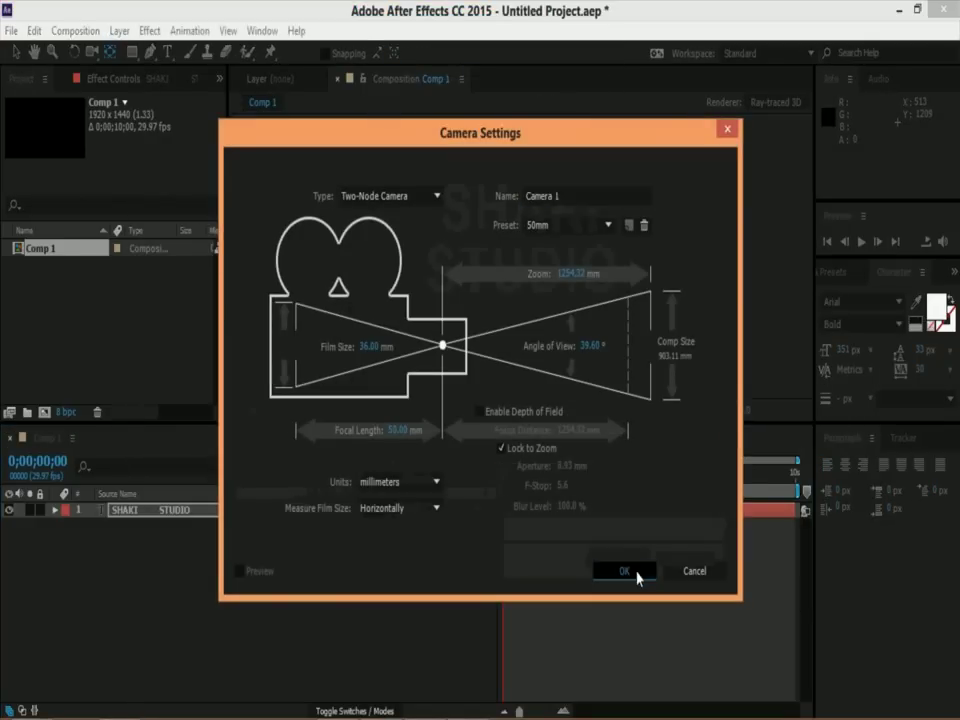
{"action": "left_click", "coordinate": [119, 30]}
- Add a grey Spot light, Light 1, with Casts Shadows enabled
{"action": "mouse_move", "coordinate": [170, 28]}
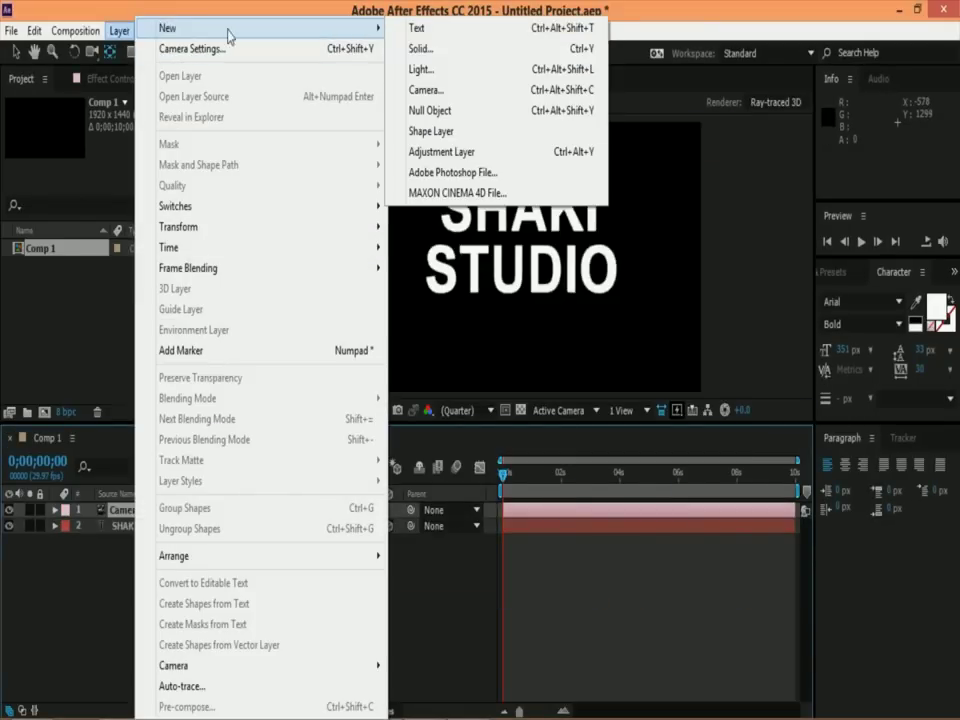
{"action": "left_click", "coordinate": [428, 72]}
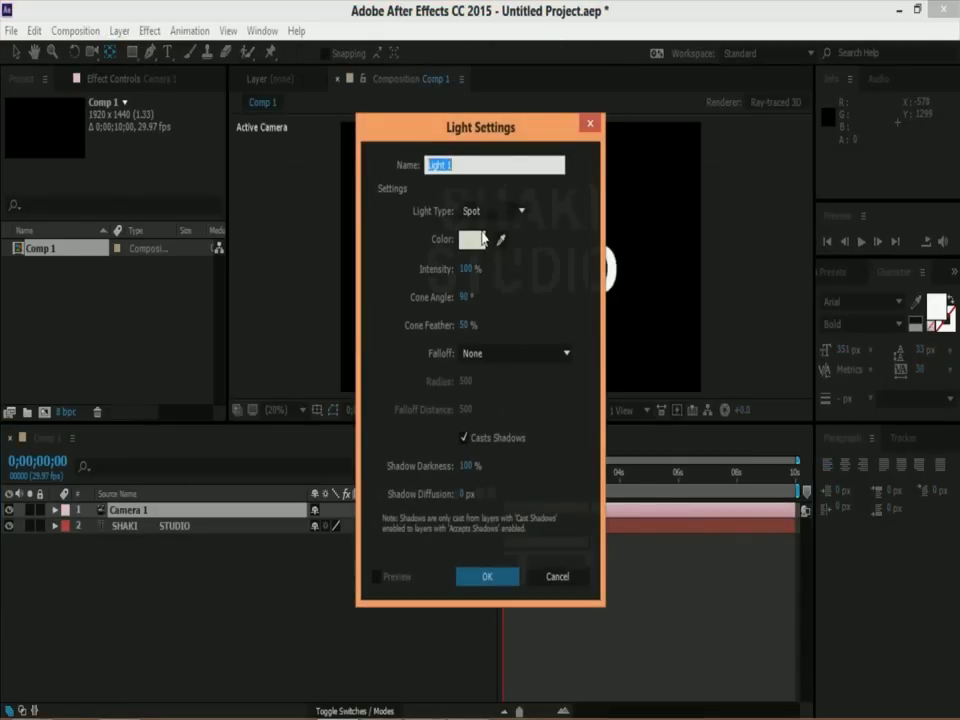
{"action": "left_click", "coordinate": [483, 239]}
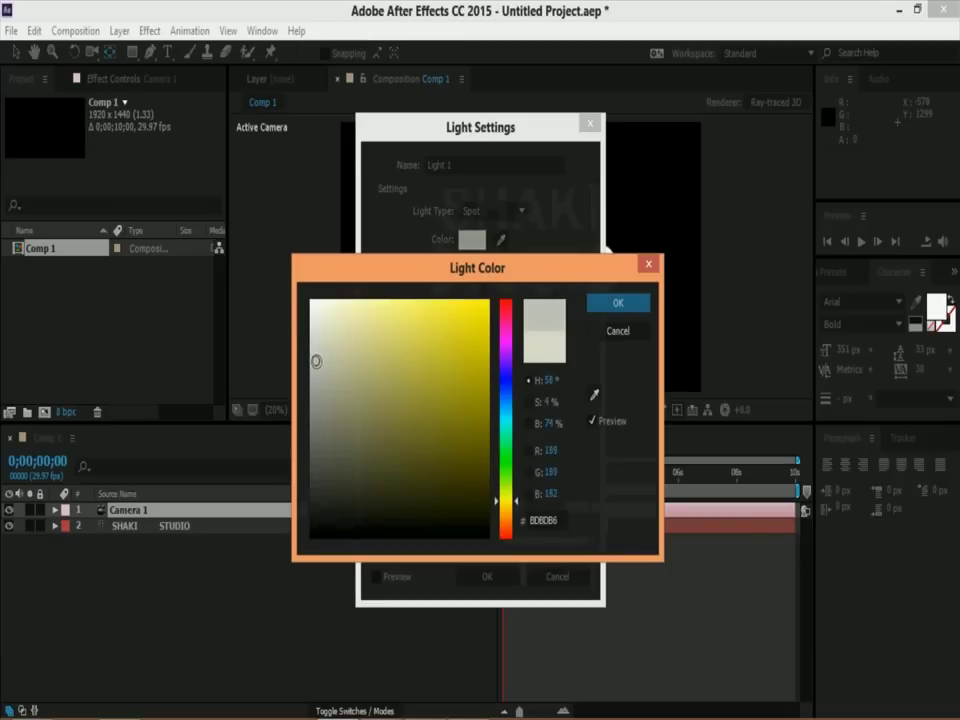
{"action": "left_click", "coordinate": [618, 303]}
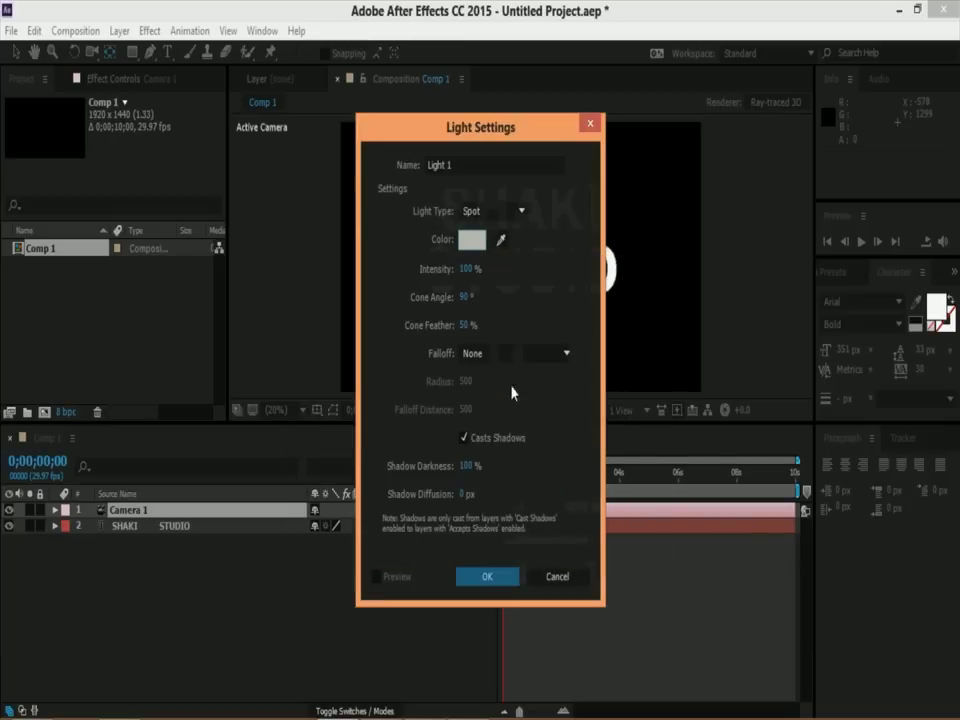
{"action": "left_click", "coordinate": [463, 439]}
{"action": "left_click", "coordinate": [463, 439]}
{"action": "left_click", "coordinate": [464, 268]}
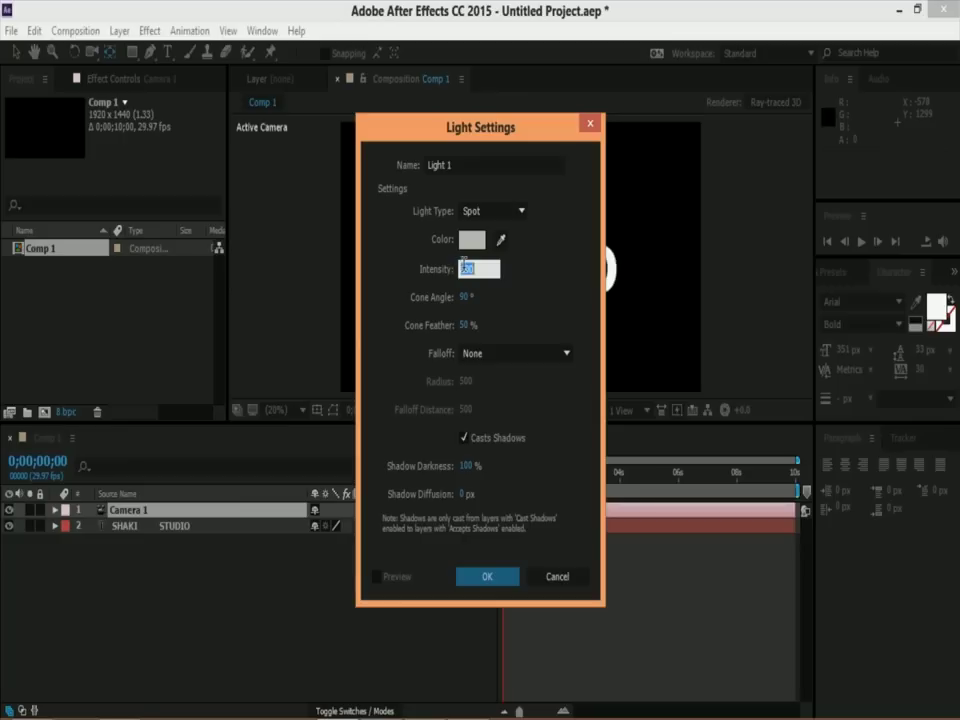
{"action": "left_click", "coordinate": [470, 578]}
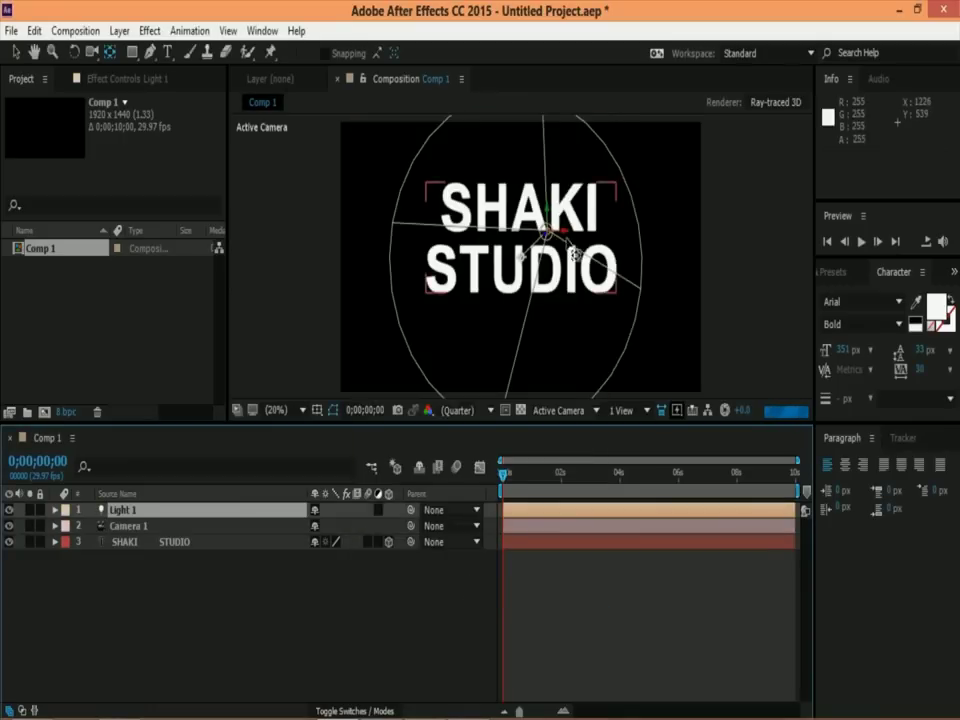
- Move Light 1 to the upper right and aim its point of interest at the SHAKI STUDIO text
{"action": "left_click_drag", "start_coordinate": [565, 232], "coordinate": [705, 122]}
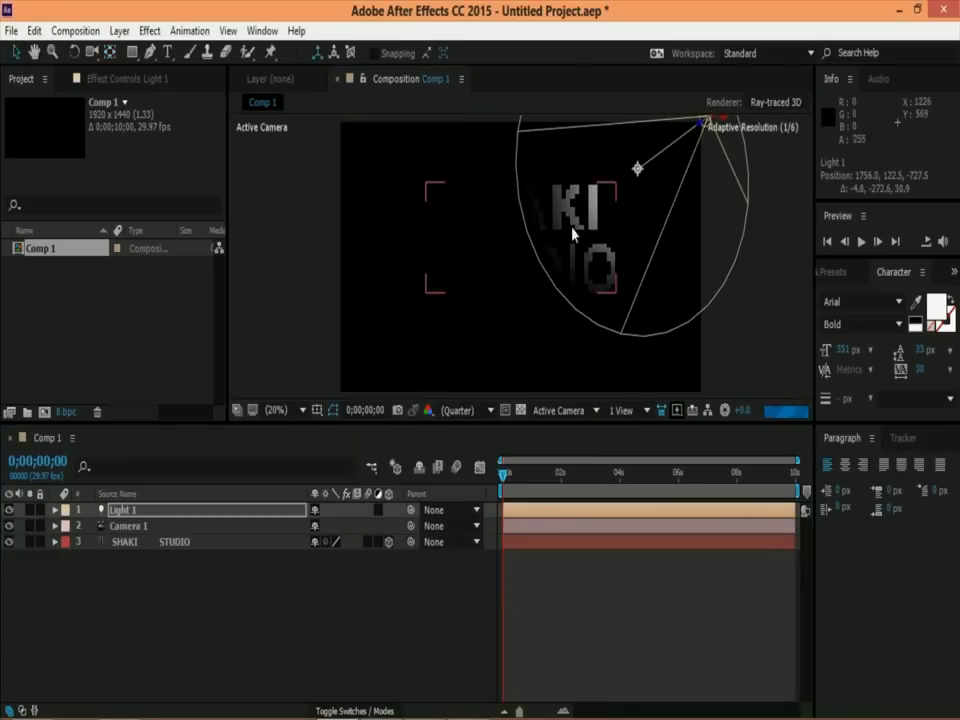
{"action": "left_click_drag", "start_coordinate": [636, 167], "coordinate": [573, 215]}
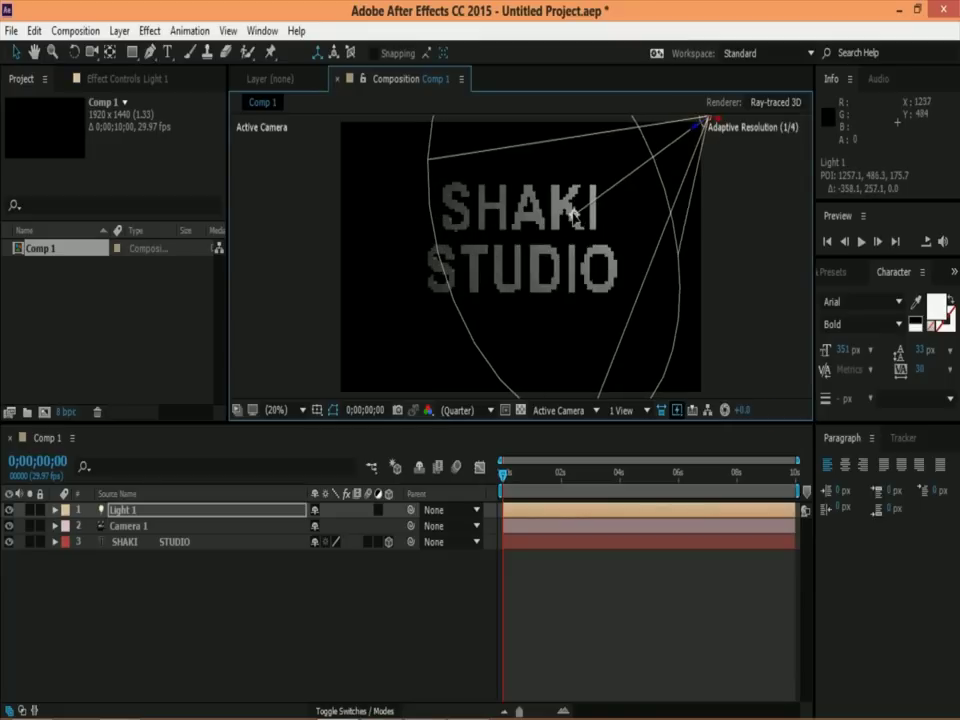
{"action": "left_click_drag", "start_coordinate": [561, 473], "coordinate": [502, 473]}
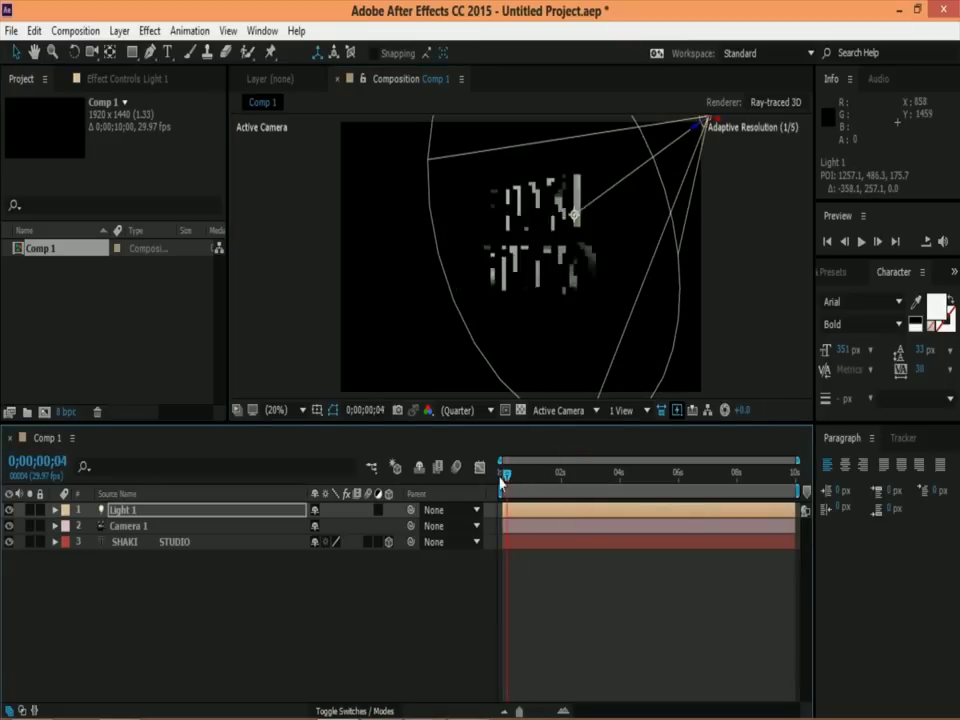
{"action": "left_click", "coordinate": [122, 593]}
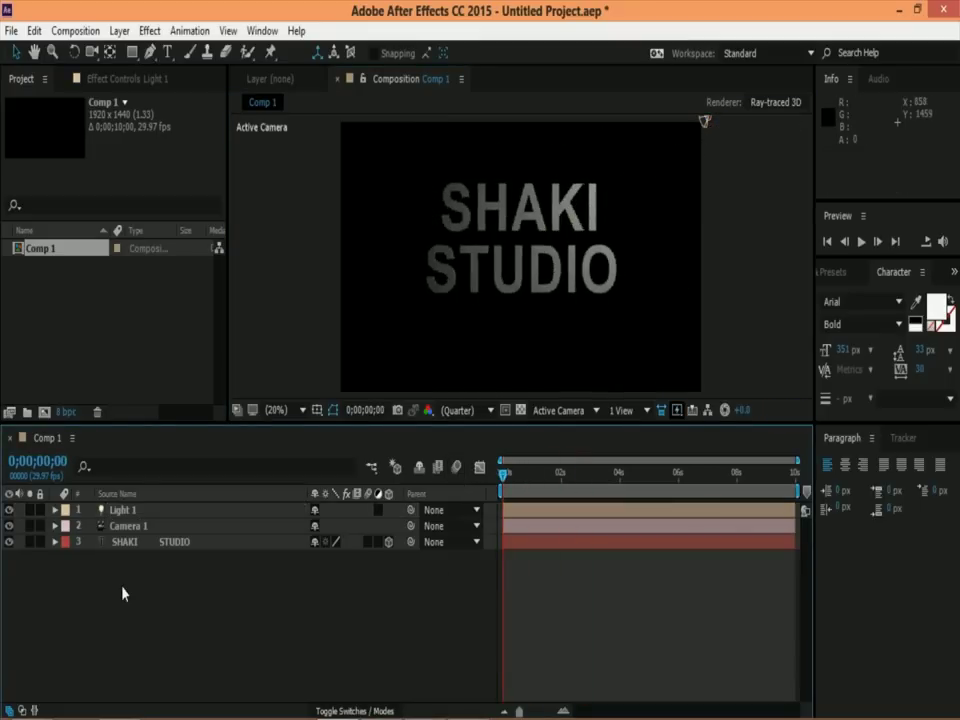
- Import videoplayback.mp3 and place it in Comp 1 as layer 4
{"action": "double_click", "coordinate": [88, 342]}
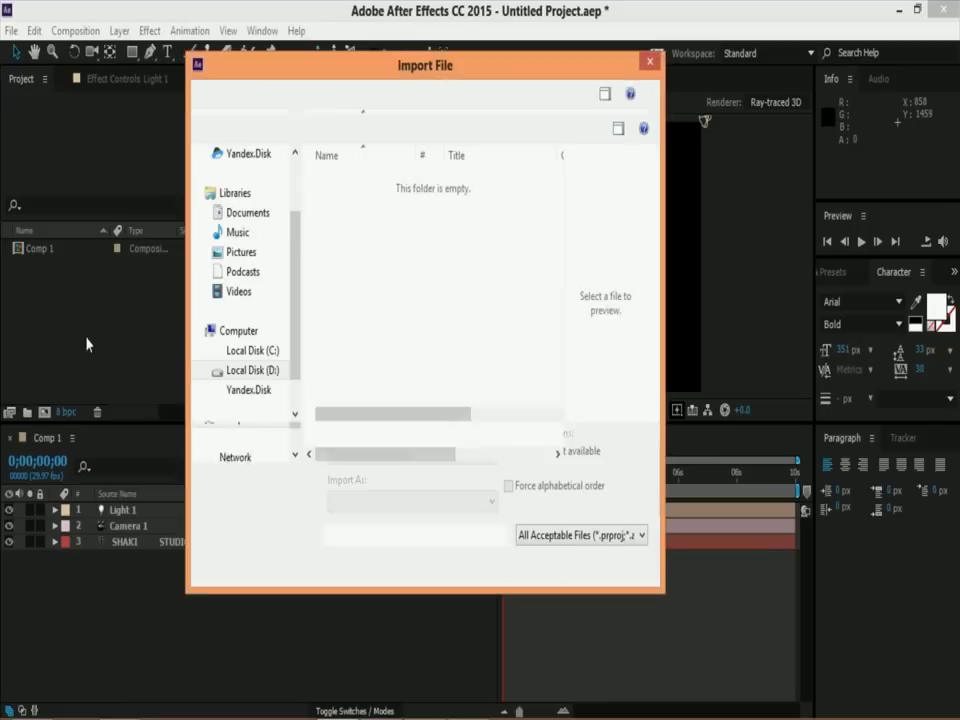
{"action": "double_click", "coordinate": [418, 243]}
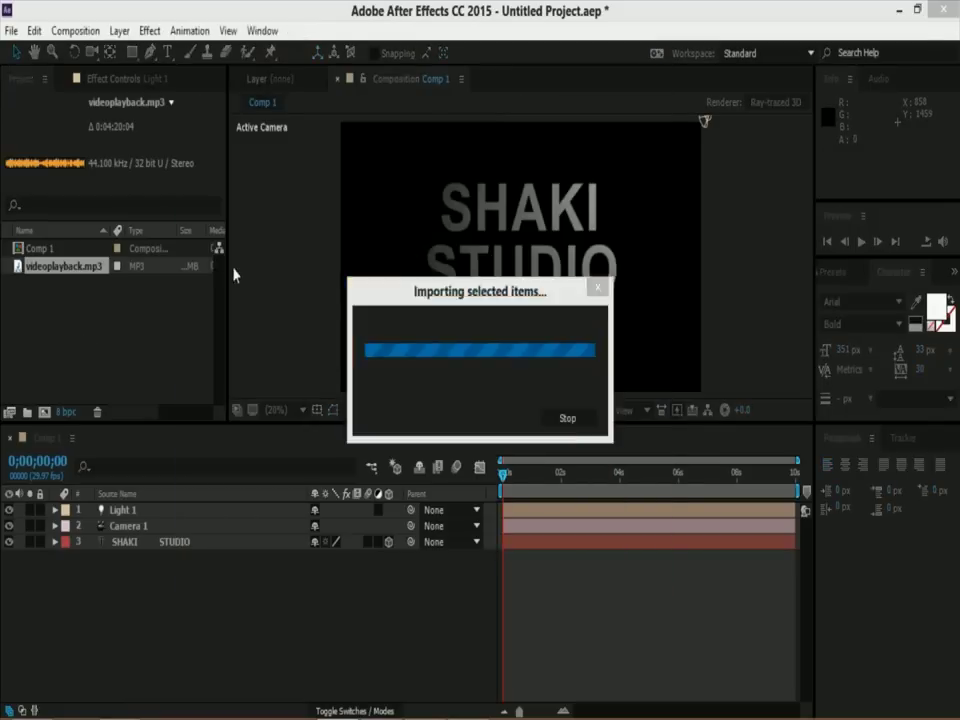
{"action": "left_click_drag", "start_coordinate": [85, 278], "coordinate": [86, 582]}
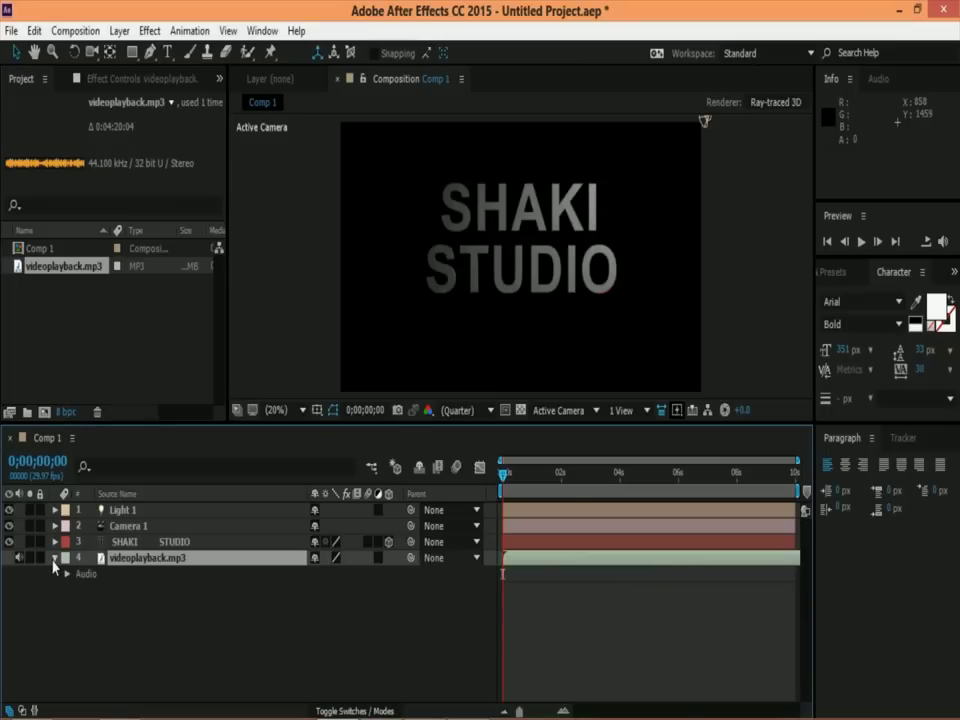
- Keyframe videoplayback.mp3's Audio Levels: 0 dB at start, +12 dB at 8 seconds, -48 dB at the end
{"action": "left_click", "coordinate": [67, 575]}
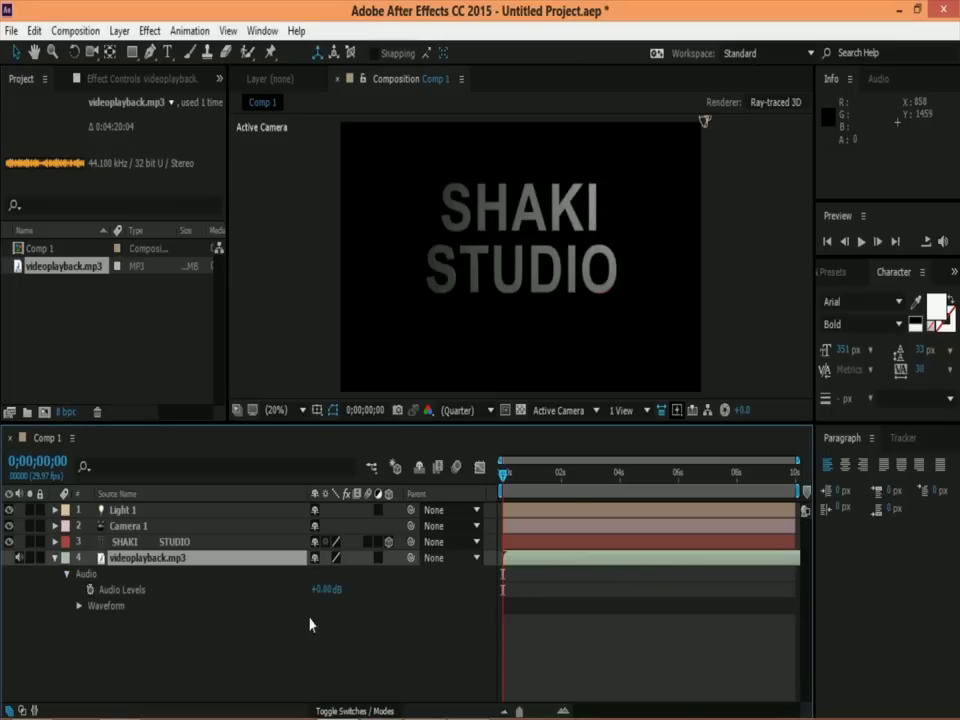
{"action": "left_click", "coordinate": [90, 589]}
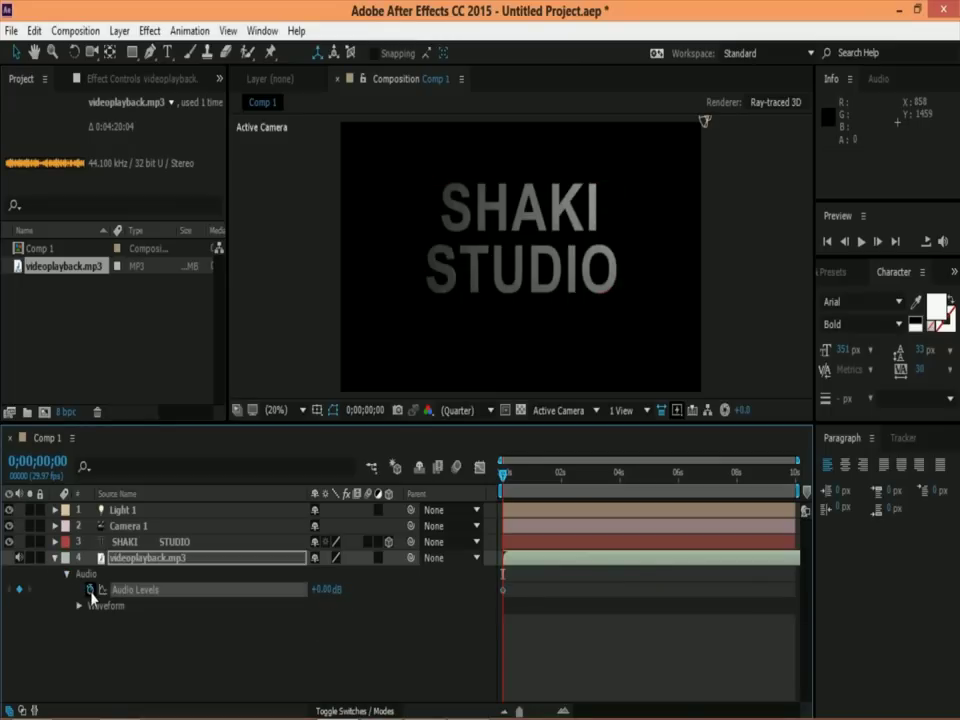
{"action": "left_click_drag", "start_coordinate": [503, 483], "coordinate": [737, 476]}
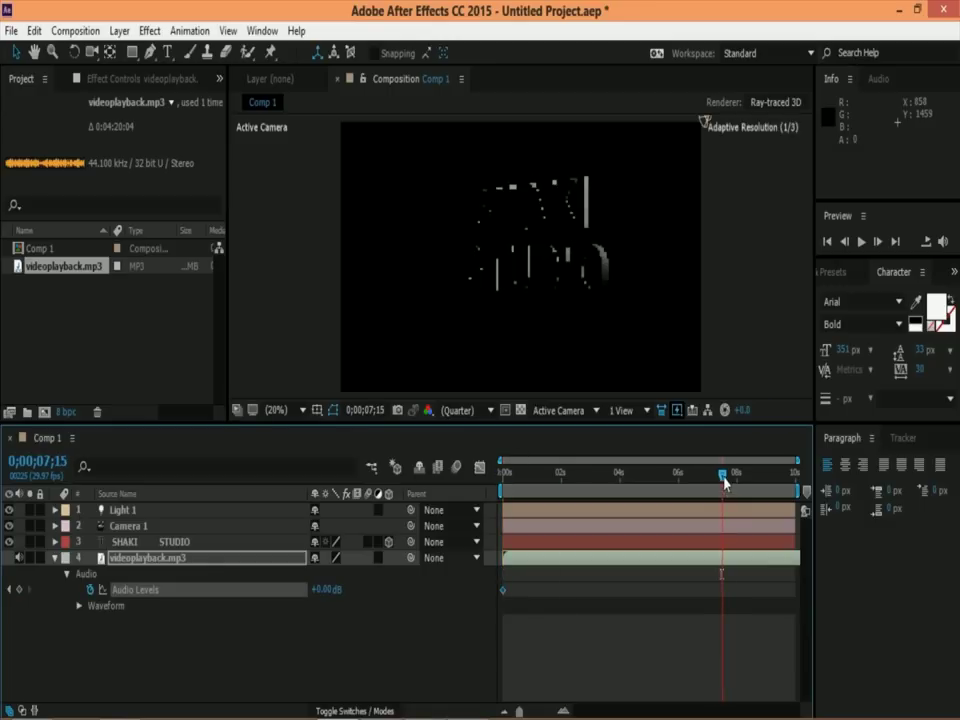
{"action": "left_click_drag", "start_coordinate": [326, 589], "coordinate": [474, 594]}
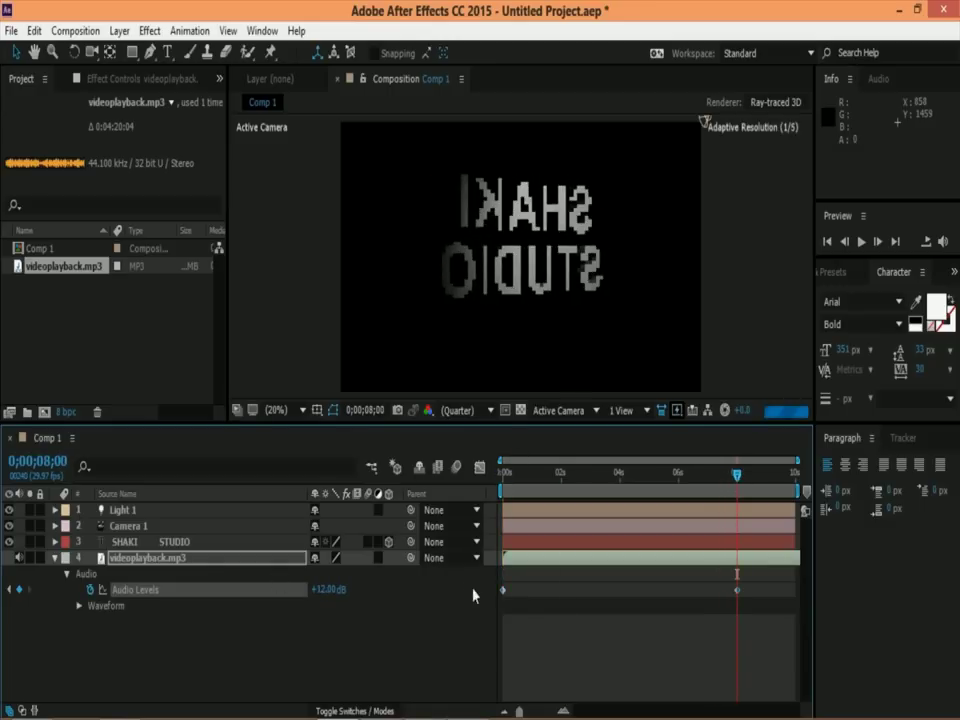
{"action": "key", "text": "End"}
{"action": "left_click_drag", "start_coordinate": [326, 589], "coordinate": [250, 589]}
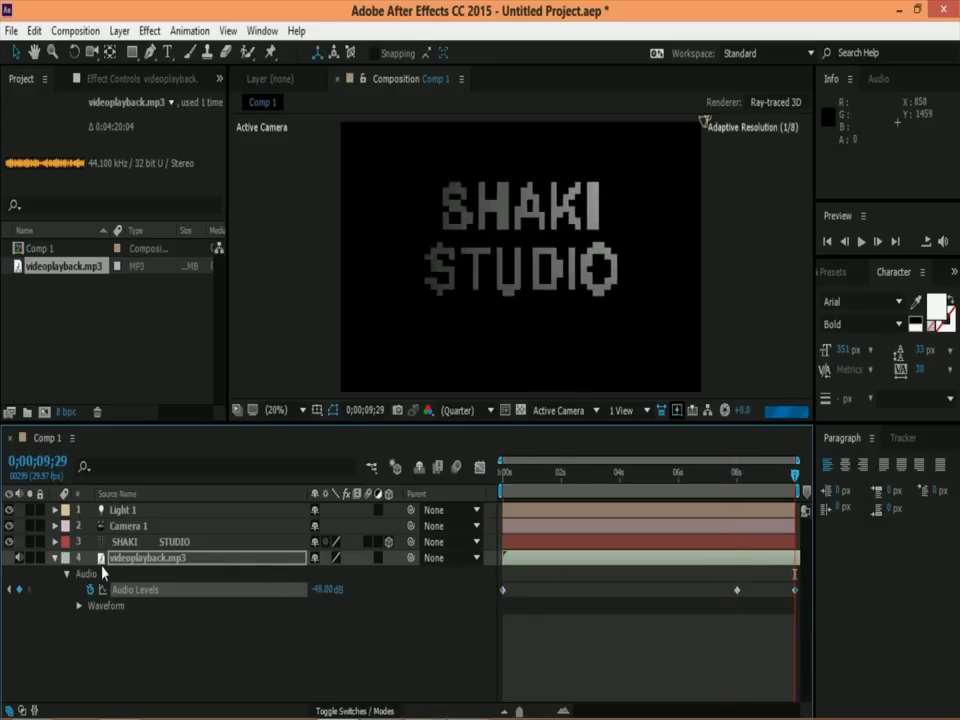
{"action": "key", "text": "Home"}
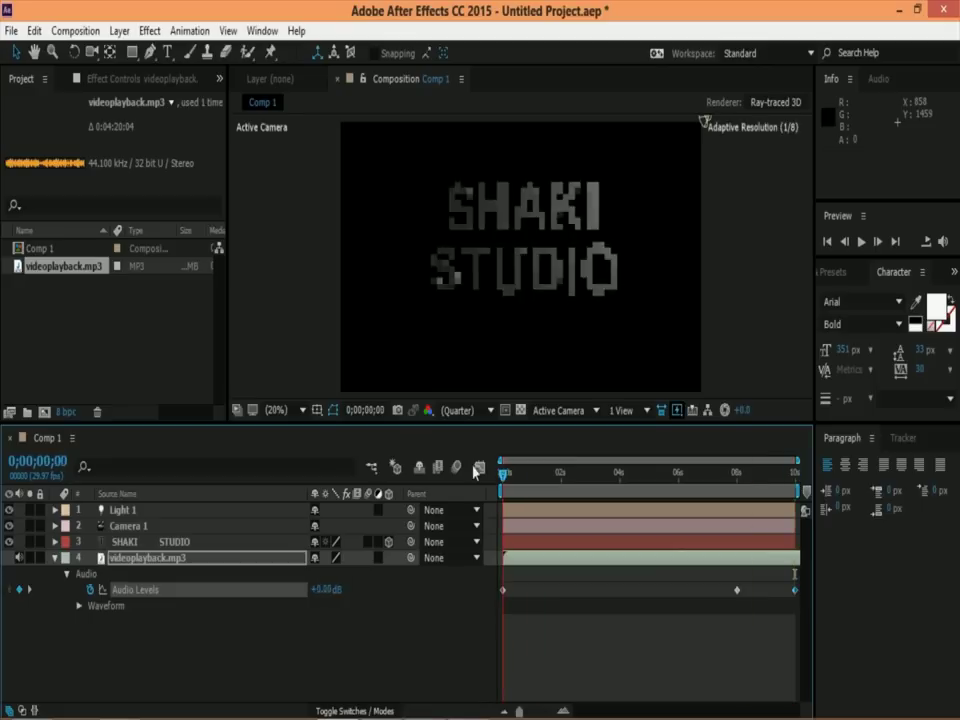
- Add Comp 1 to the Render Queue from the File > Export menu
{"action": "left_click", "coordinate": [11, 30]}
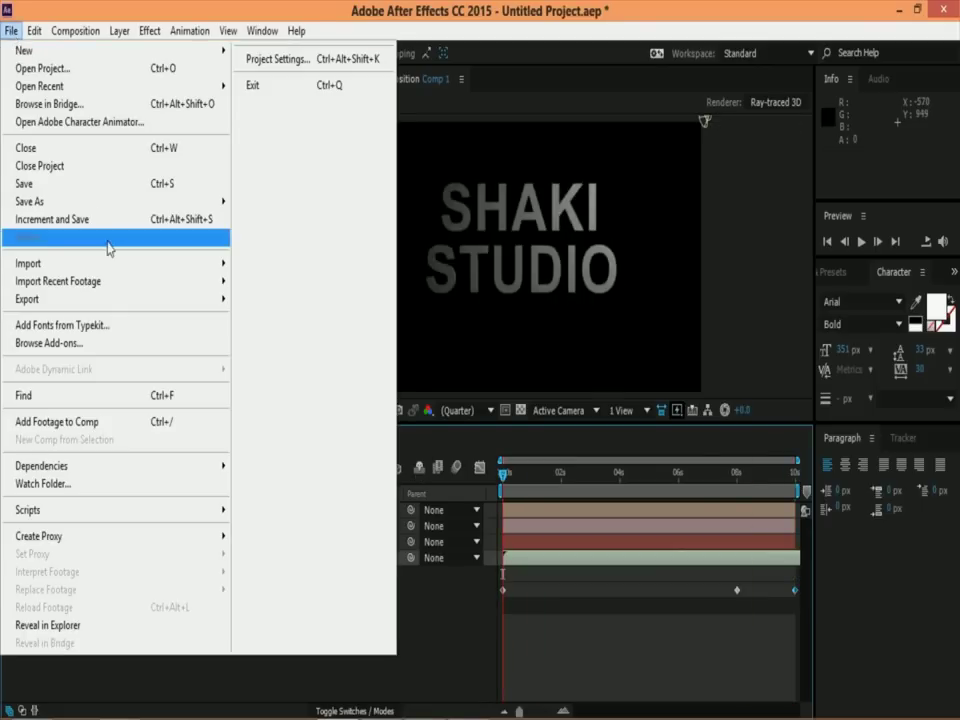
{"action": "mouse_move", "coordinate": [150, 310]}
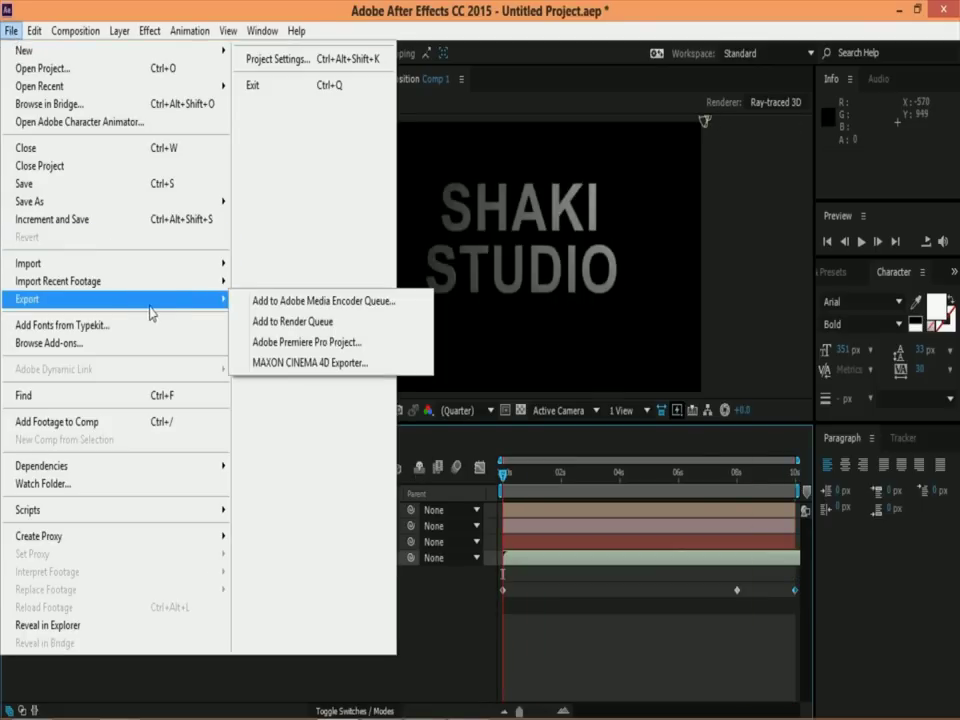
{"action": "left_click", "coordinate": [266, 323]}
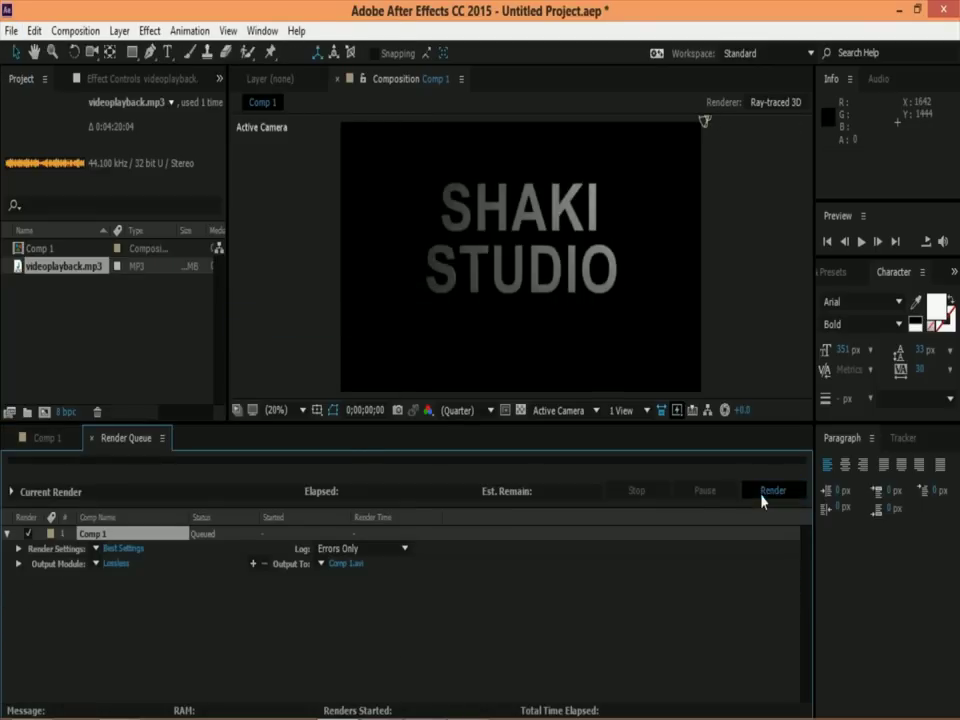